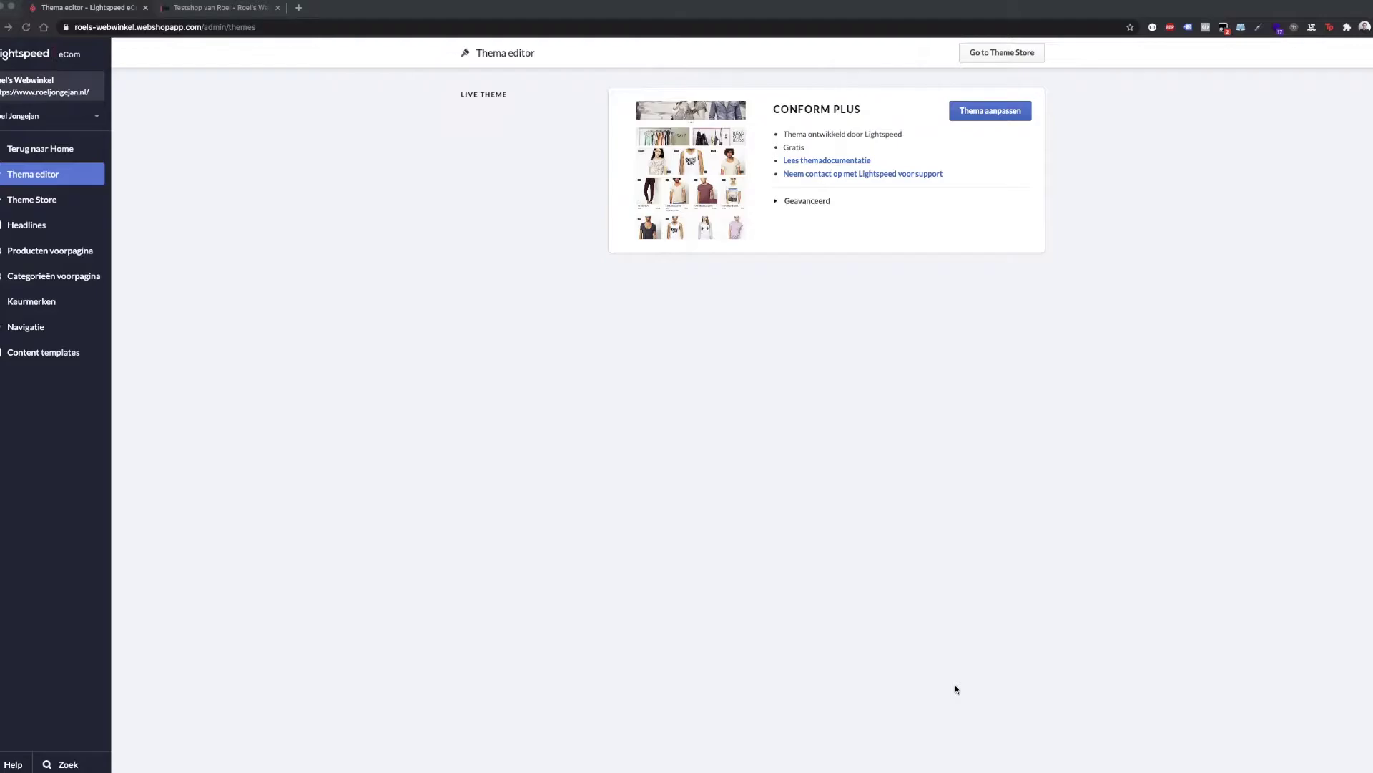
Open the documentation of the live Conform Plus theme from the design section and review its recommended image sizes and setting explanations
click(83, 143)
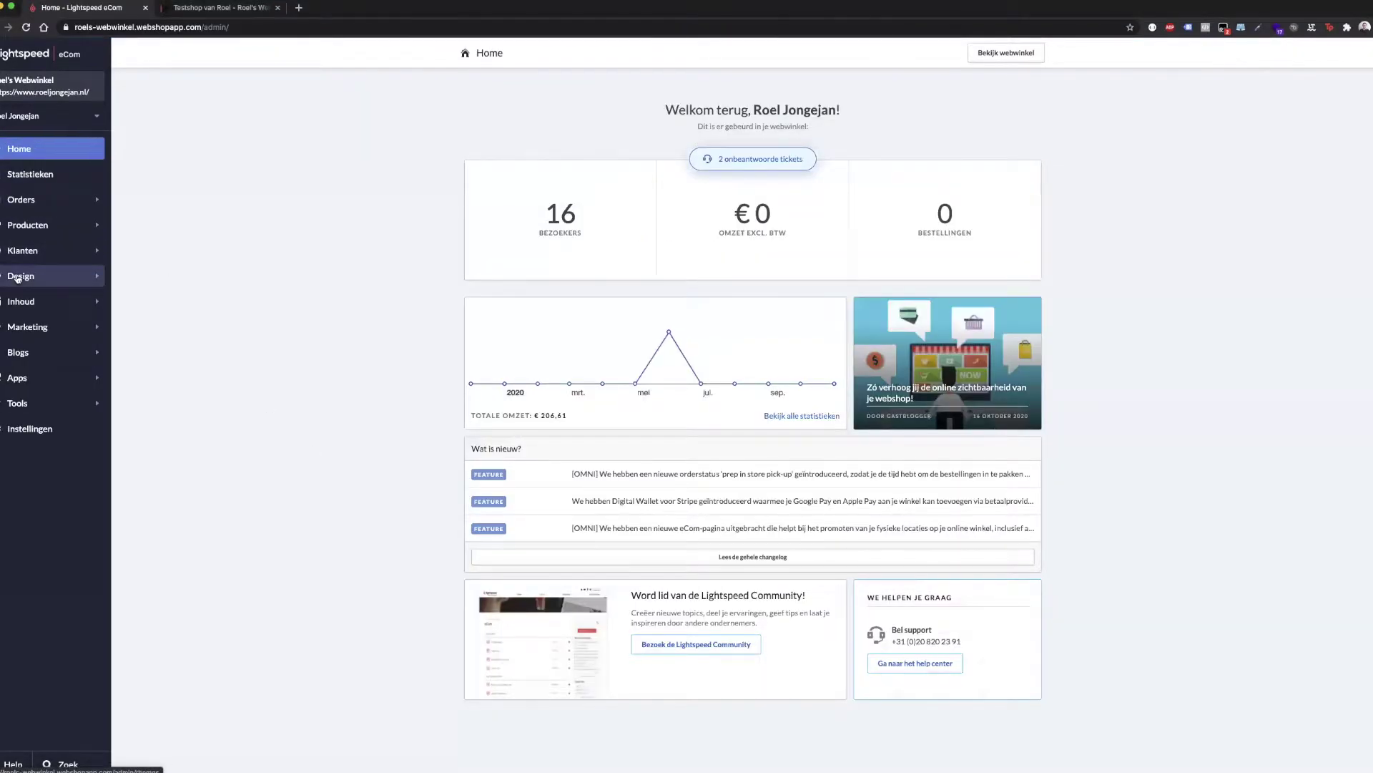
click(18, 279)
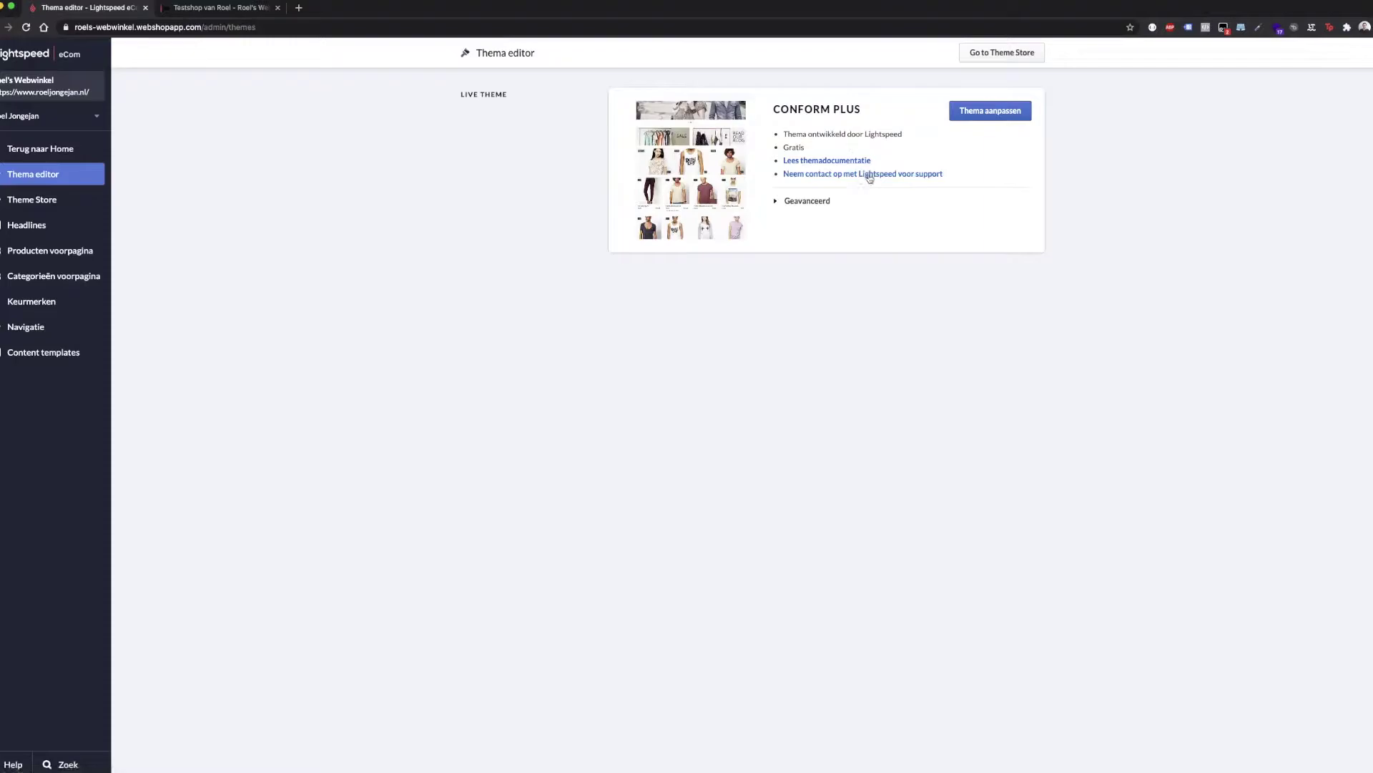
click(826, 158)
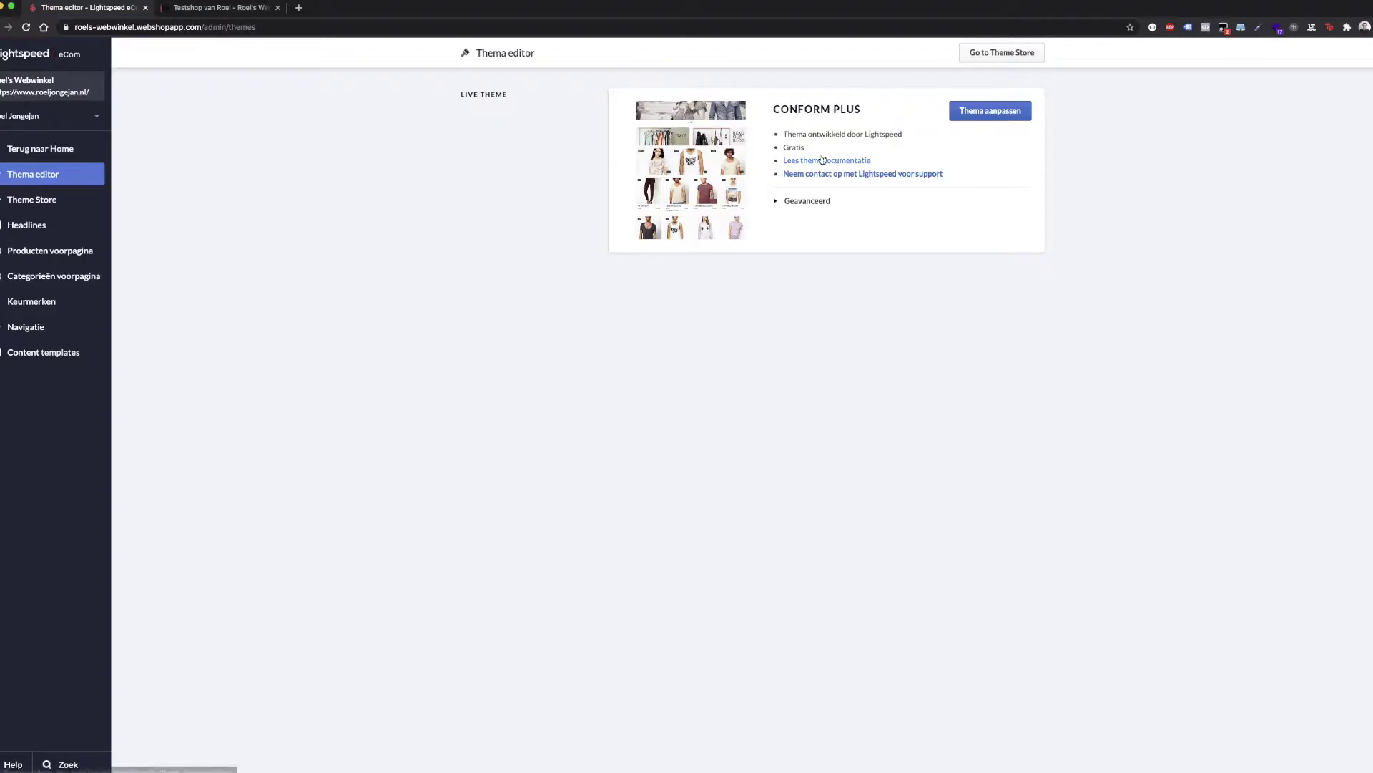
click(215, 11)
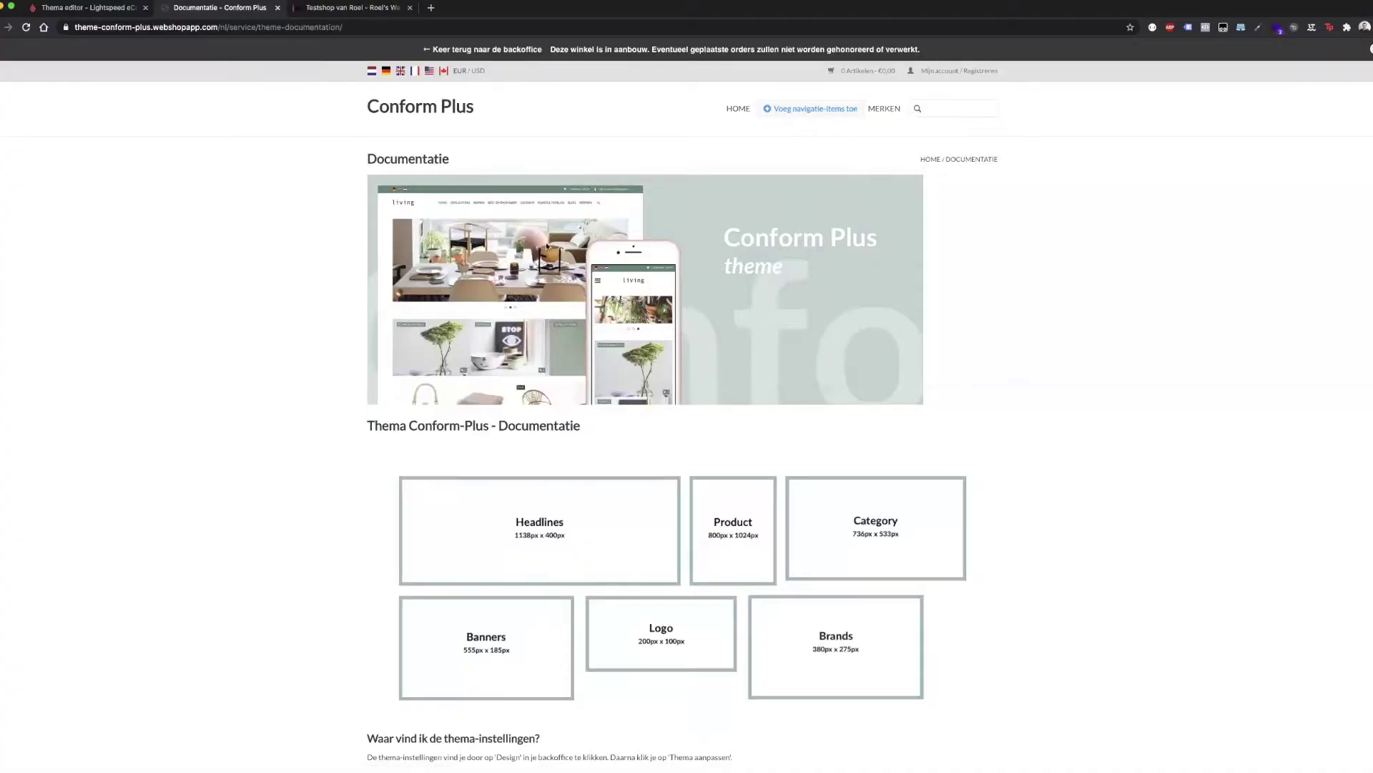
scroll(799, 434, down, 3)
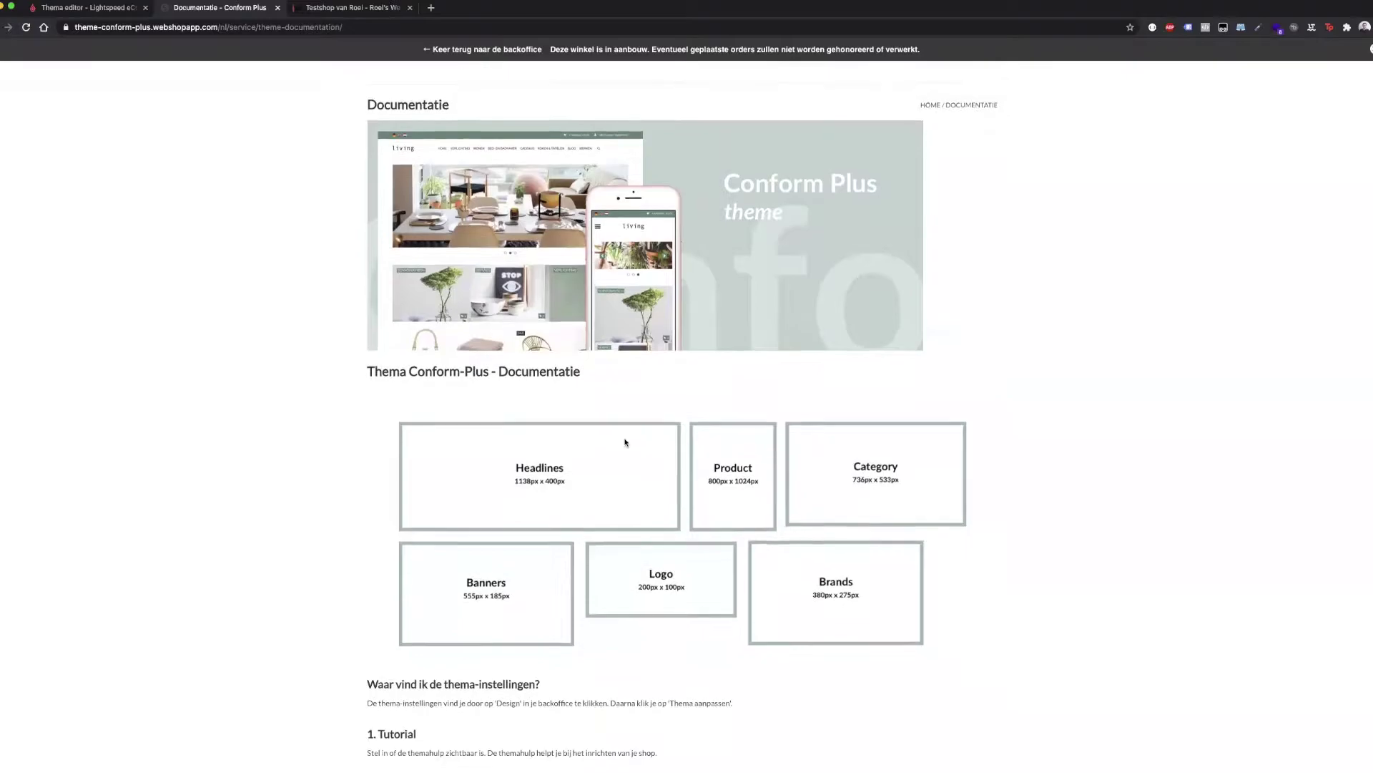
scroll(856, 441, down, 3)
scroll(515, 417, down, 10)
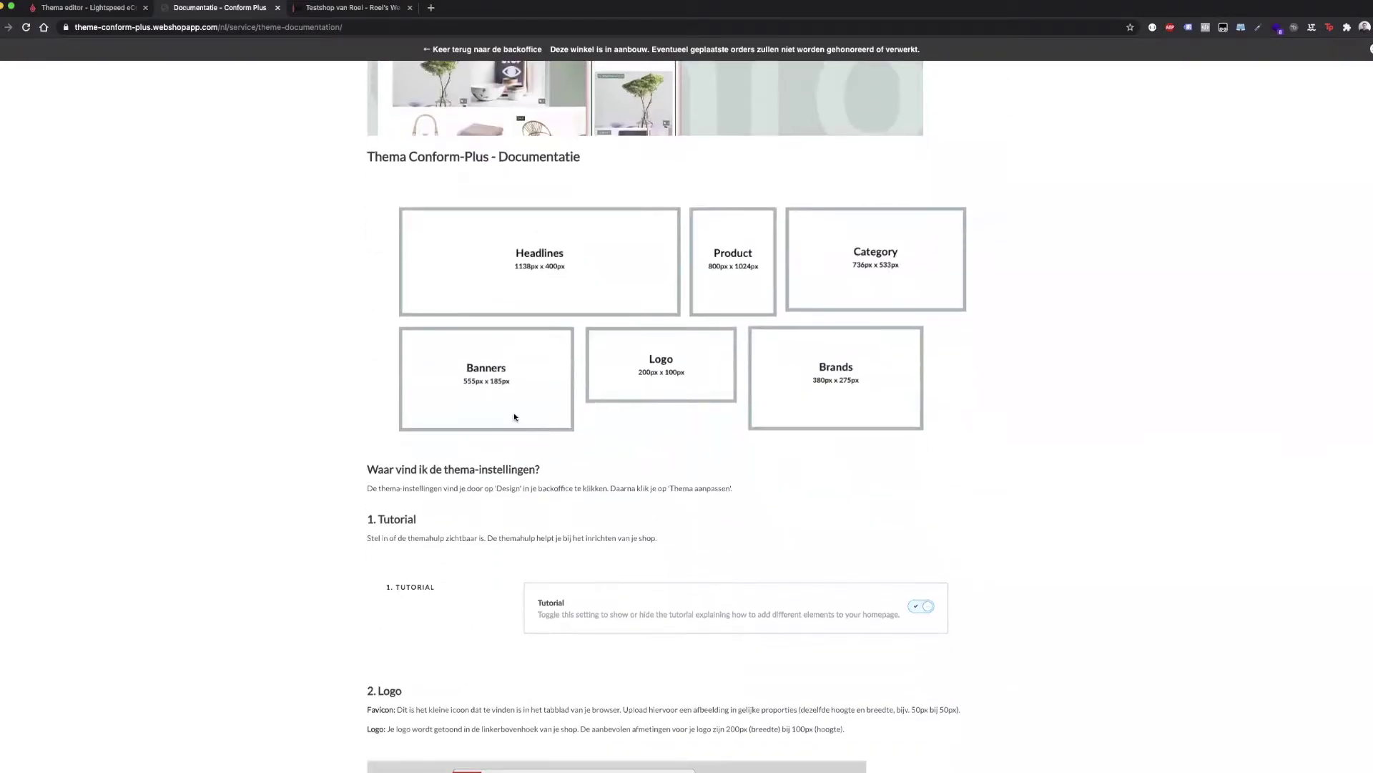
click(277, 8)
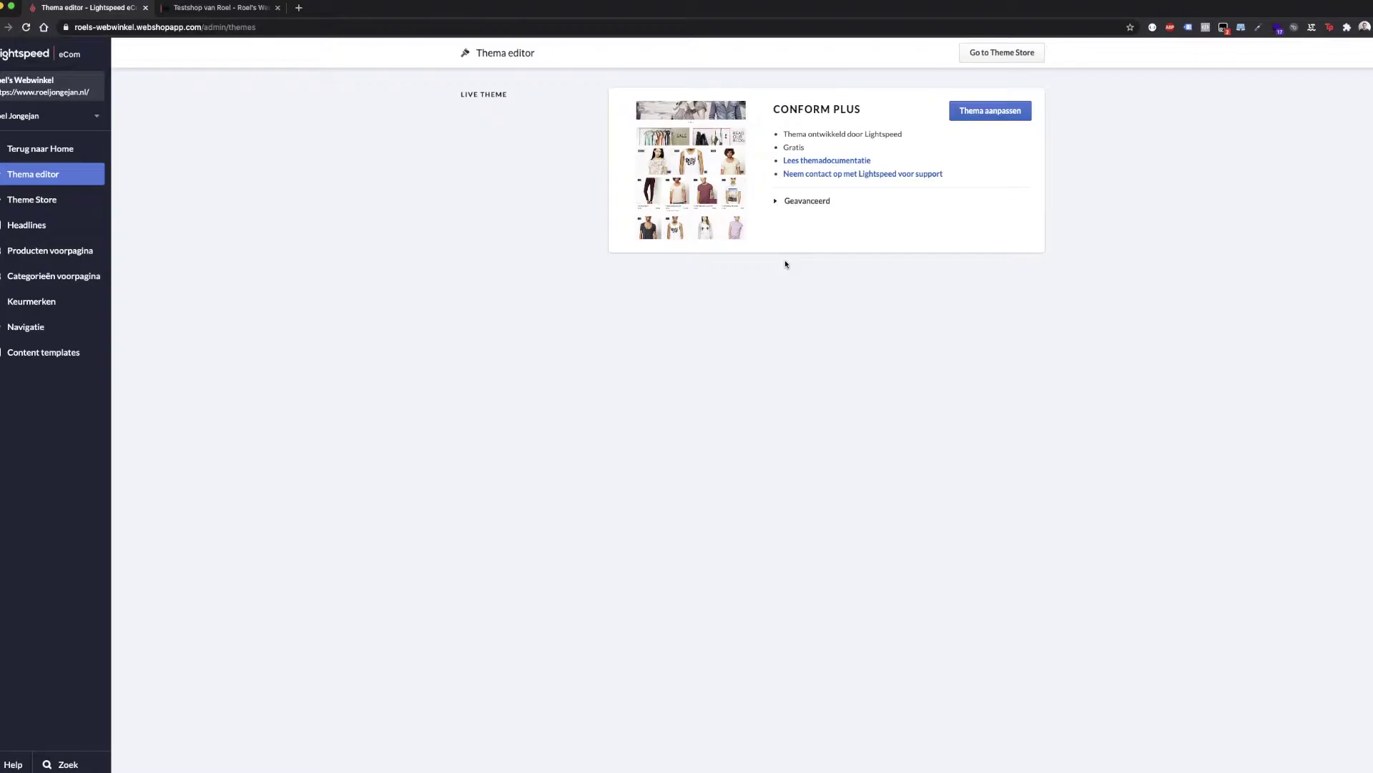
Browse the themes in the Theme Store and view the demo shop of the Compete Gaming theme
click(47, 201)
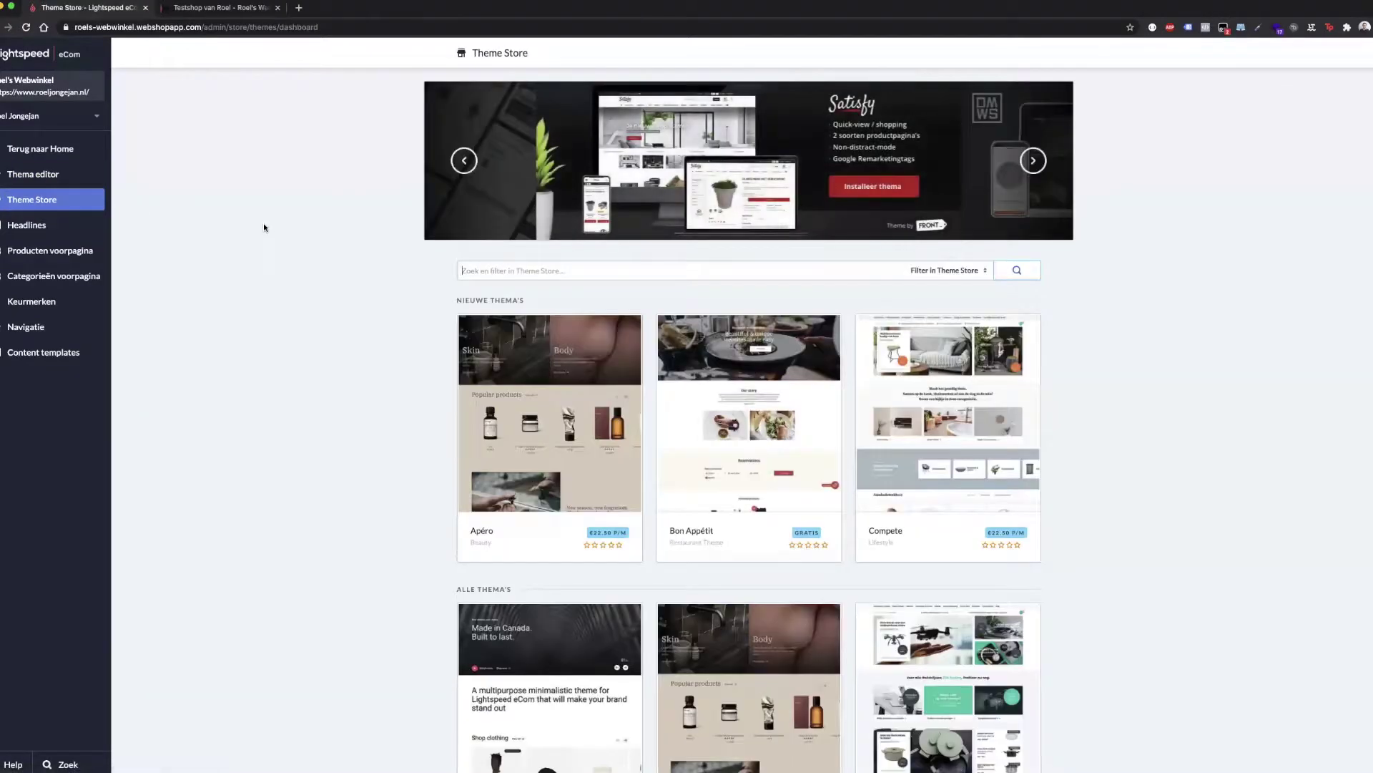
scroll(1151, 490, down, 1)
scroll(1155, 492, down, 5)
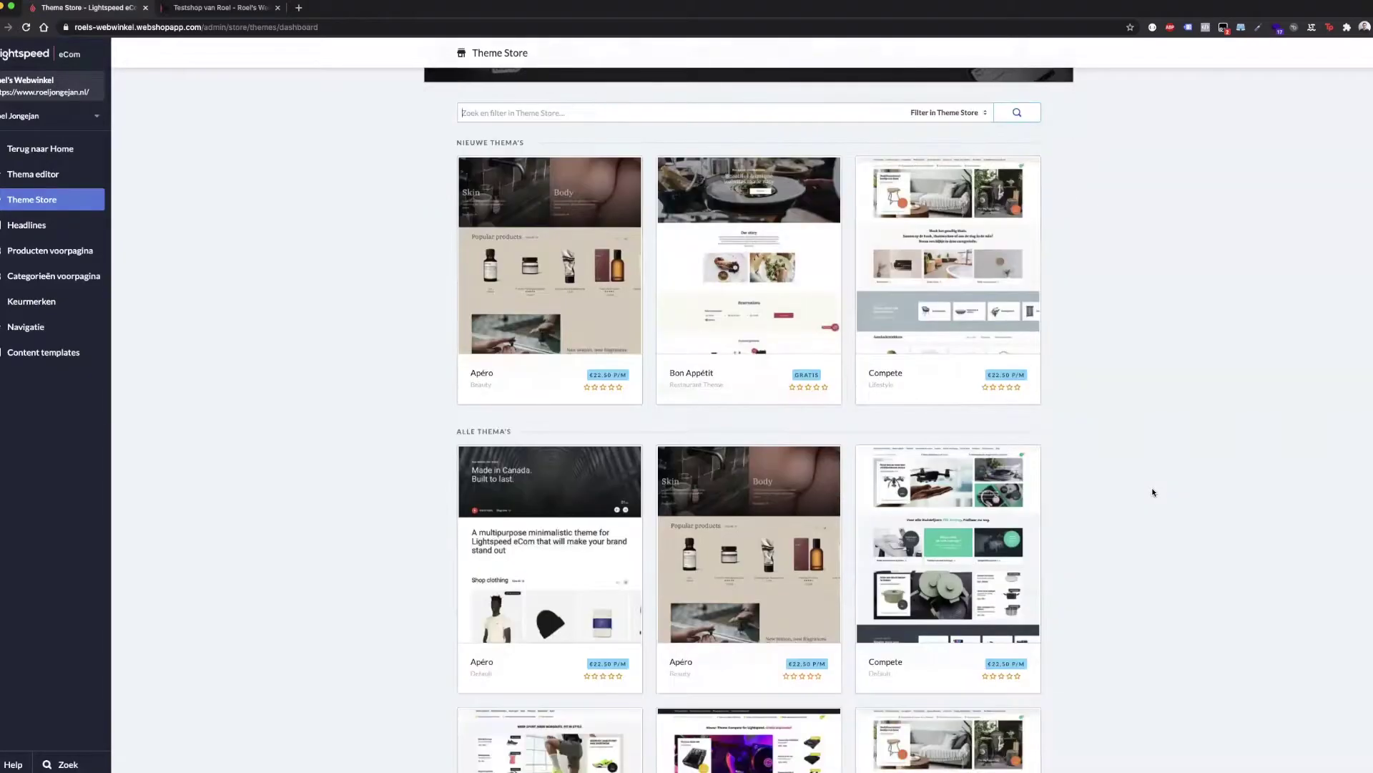
scroll(1154, 492, down, 2)
scroll(1152, 492, down, 3)
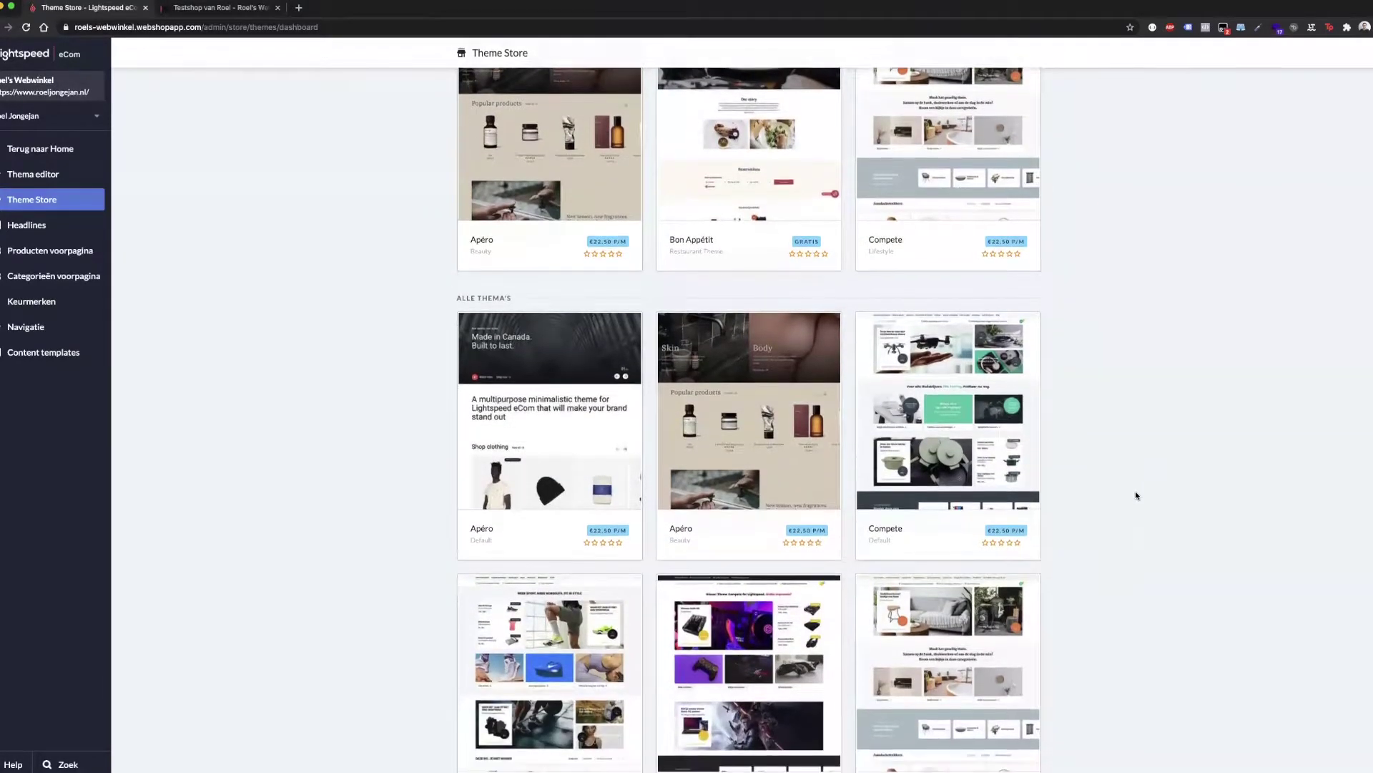
scroll(787, 500, down, 3)
click(693, 700)
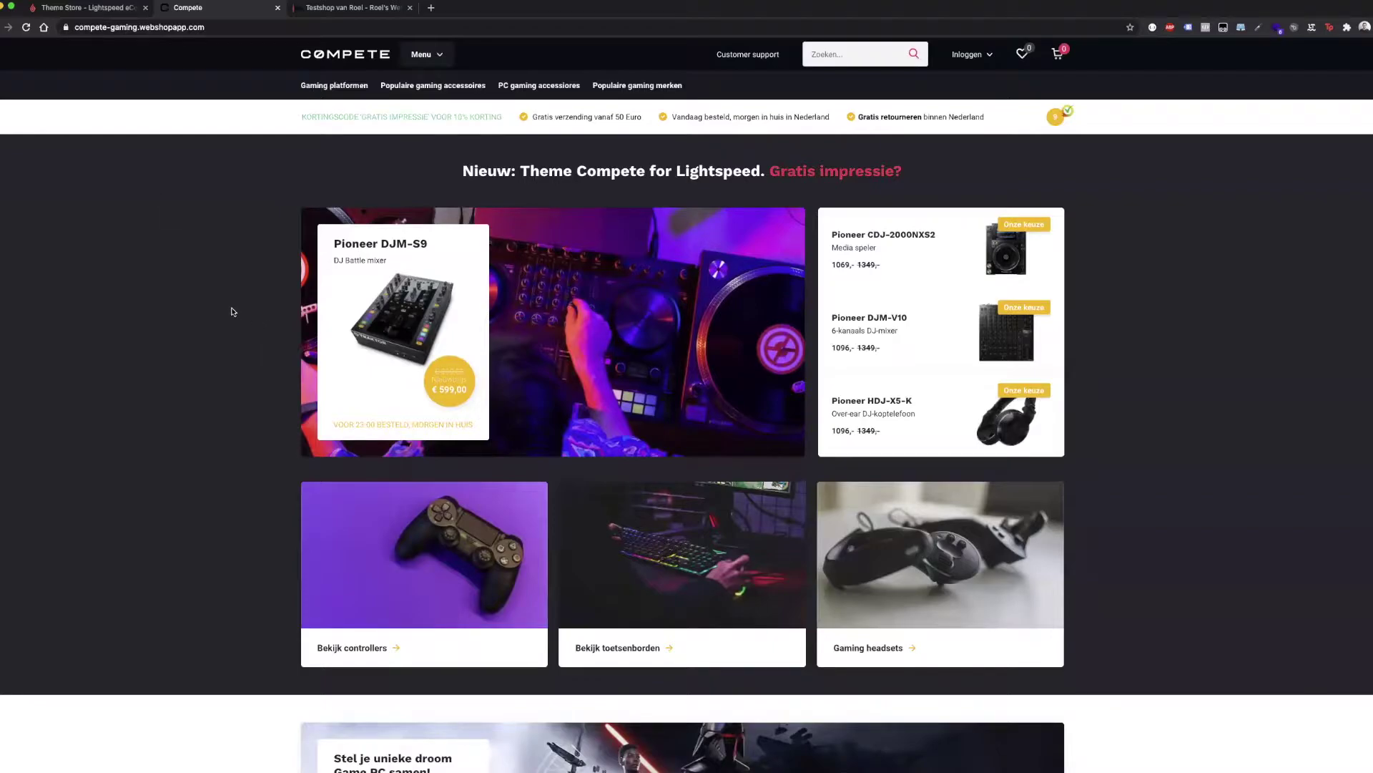
click(72, 9)
click(277, 7)
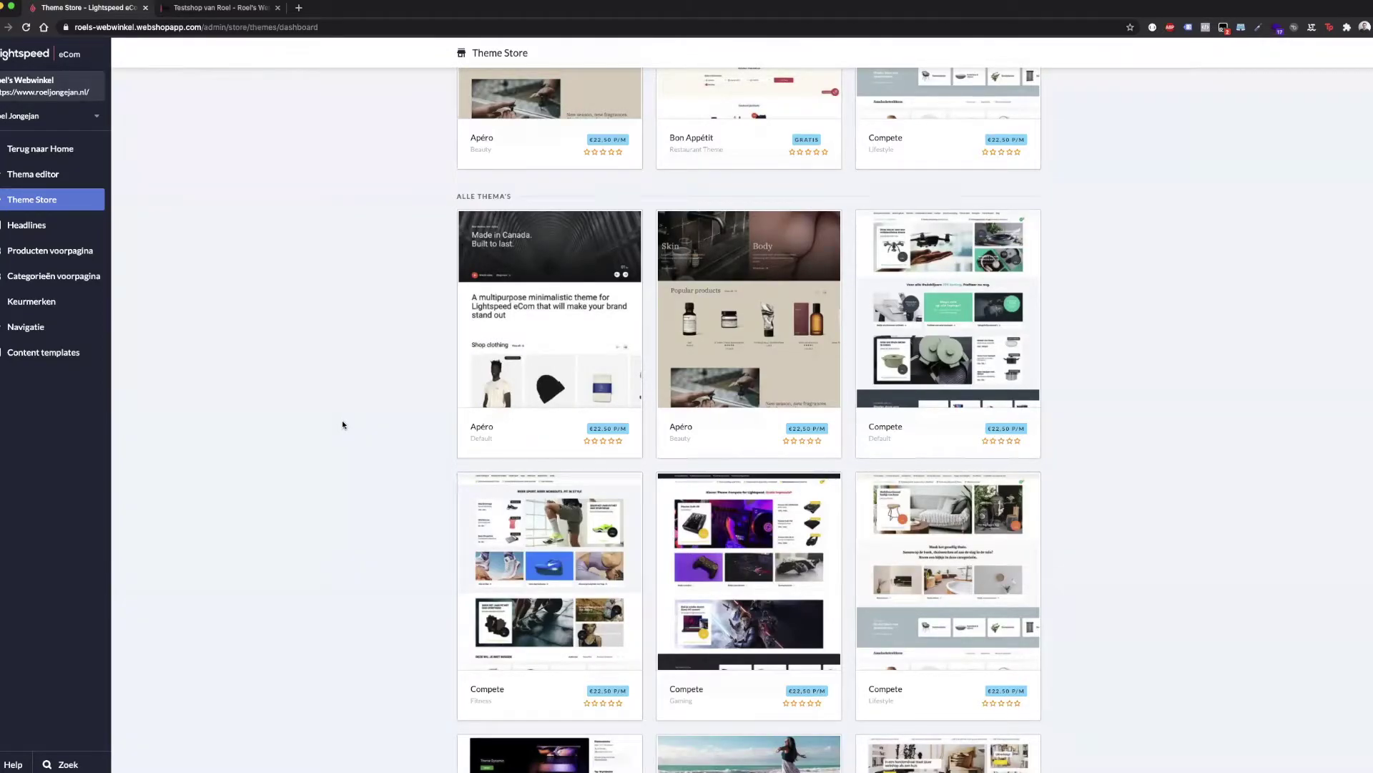
scroll(342, 424, down, 1)
scroll(341, 419, up, 3)
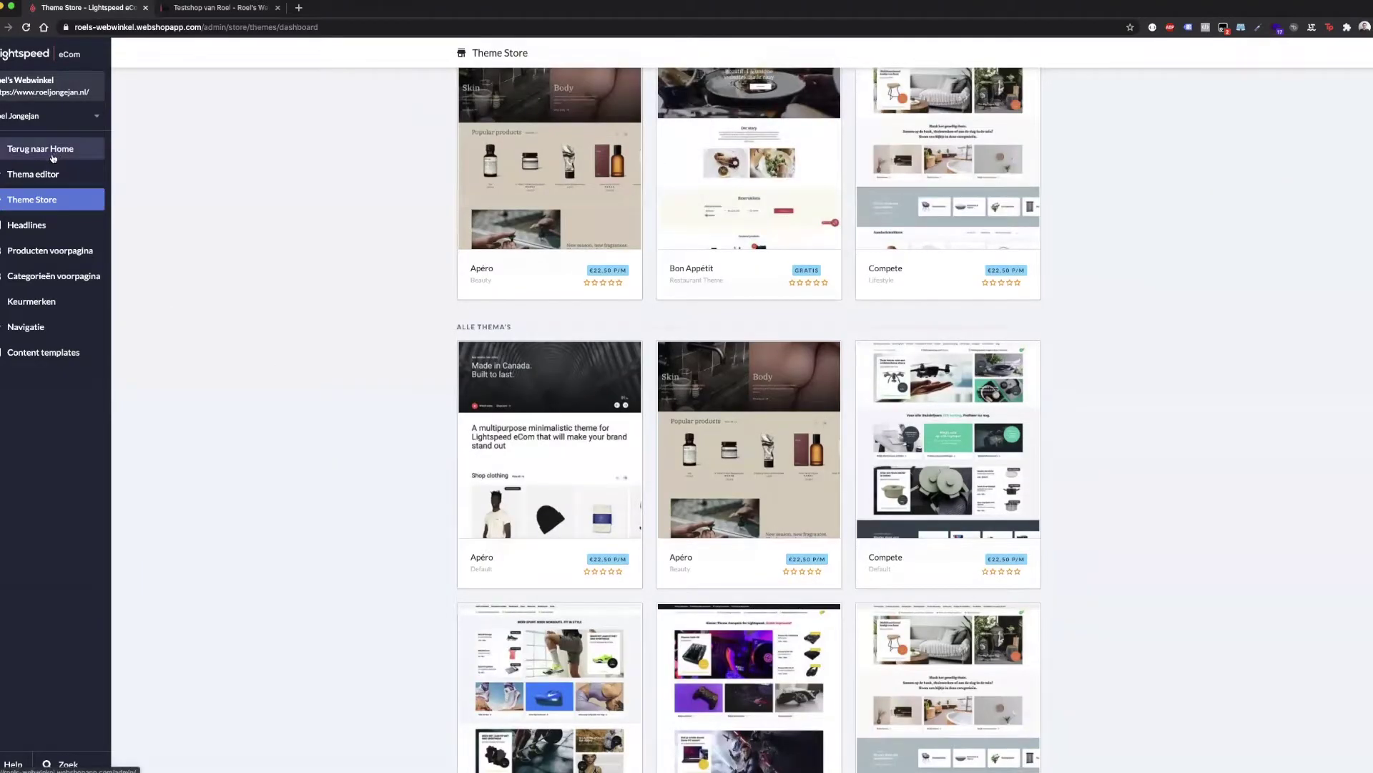
Open the Conform Plus theme for customization and view its general favicon and logo settings
click(39, 175)
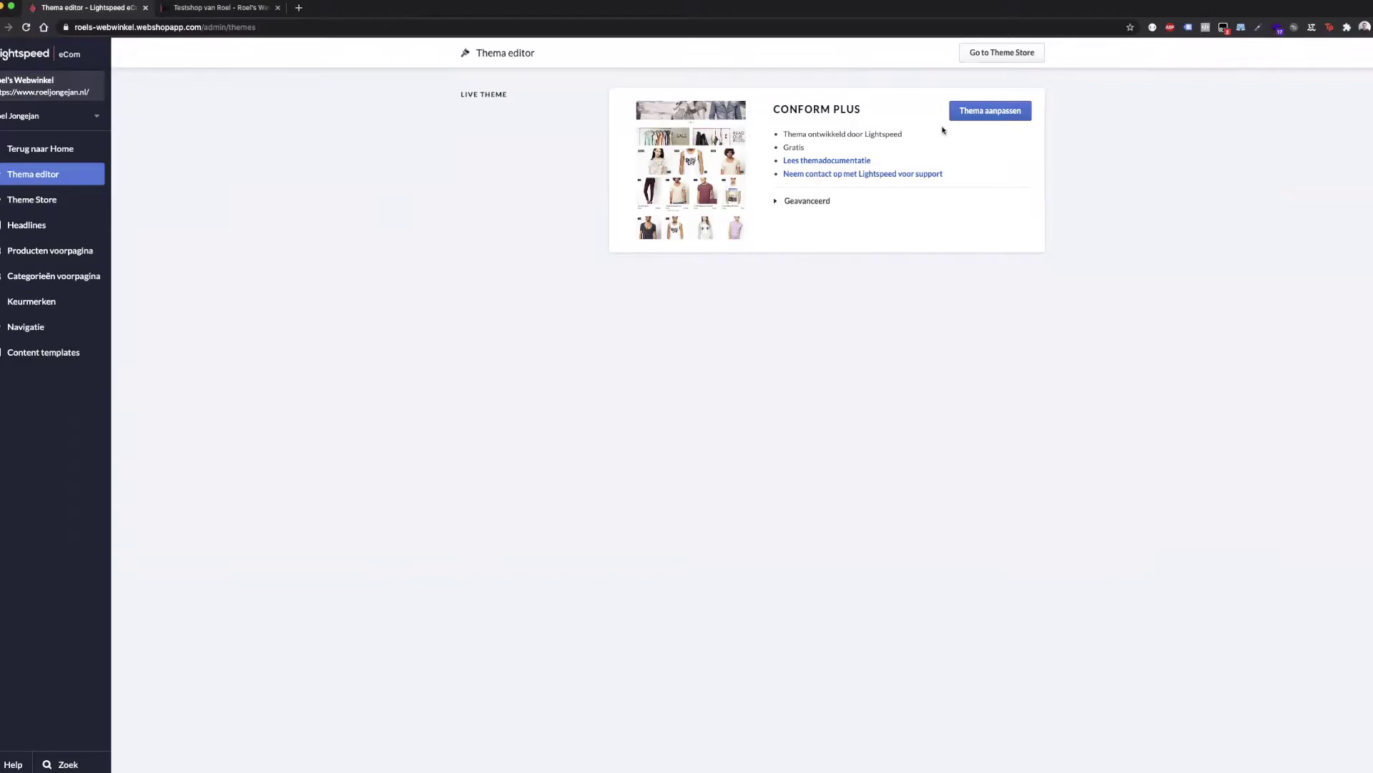
click(975, 117)
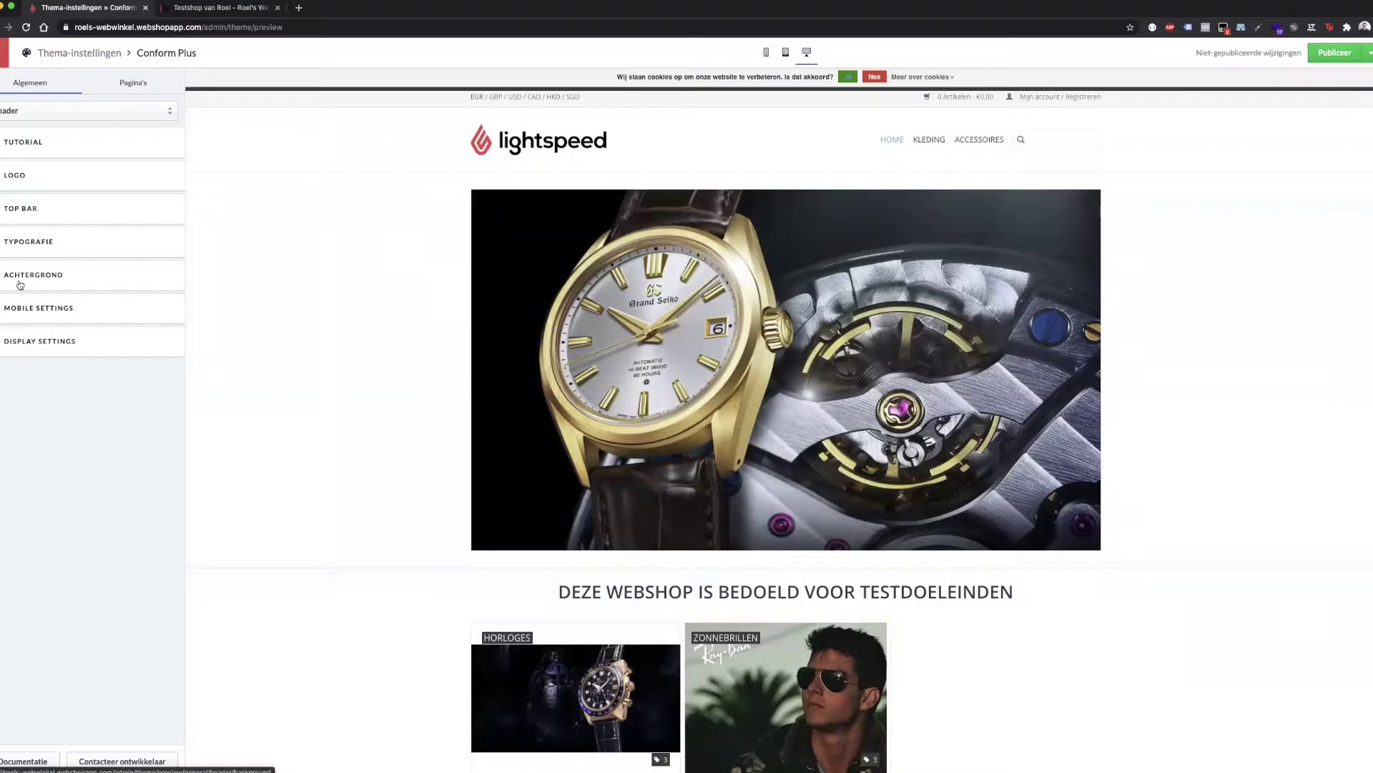
click(11, 146)
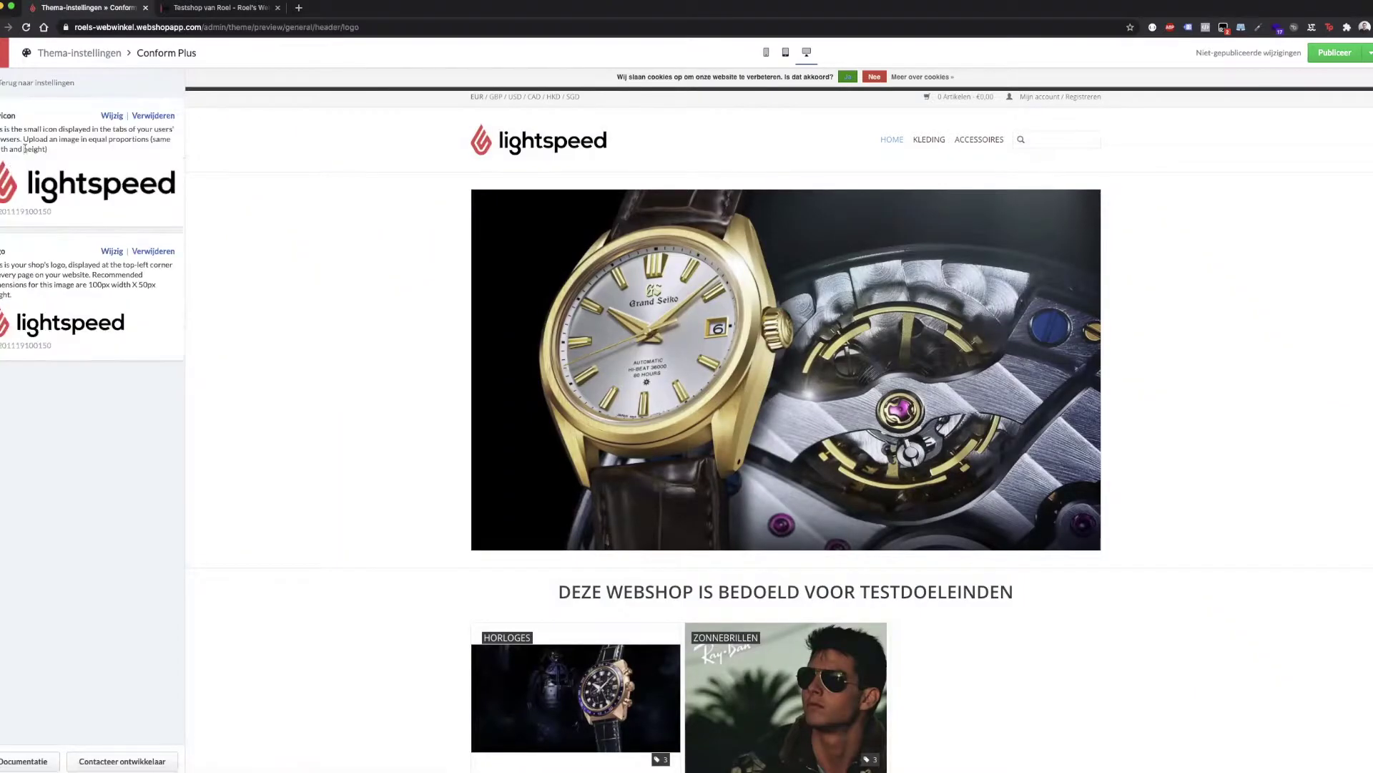
click(44, 103)
Switch to the product page's theme settings and view its button color options
click(140, 86)
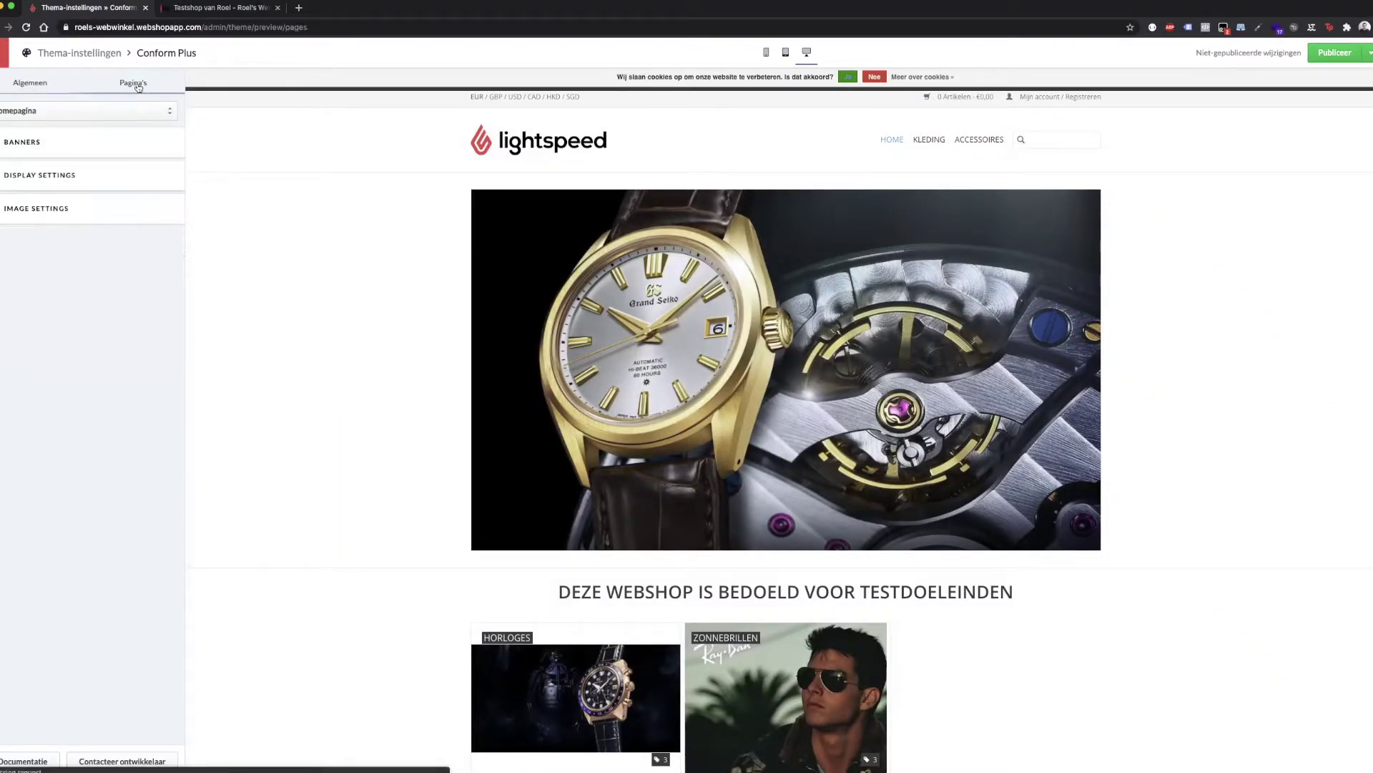
click(62, 113)
click(143, 142)
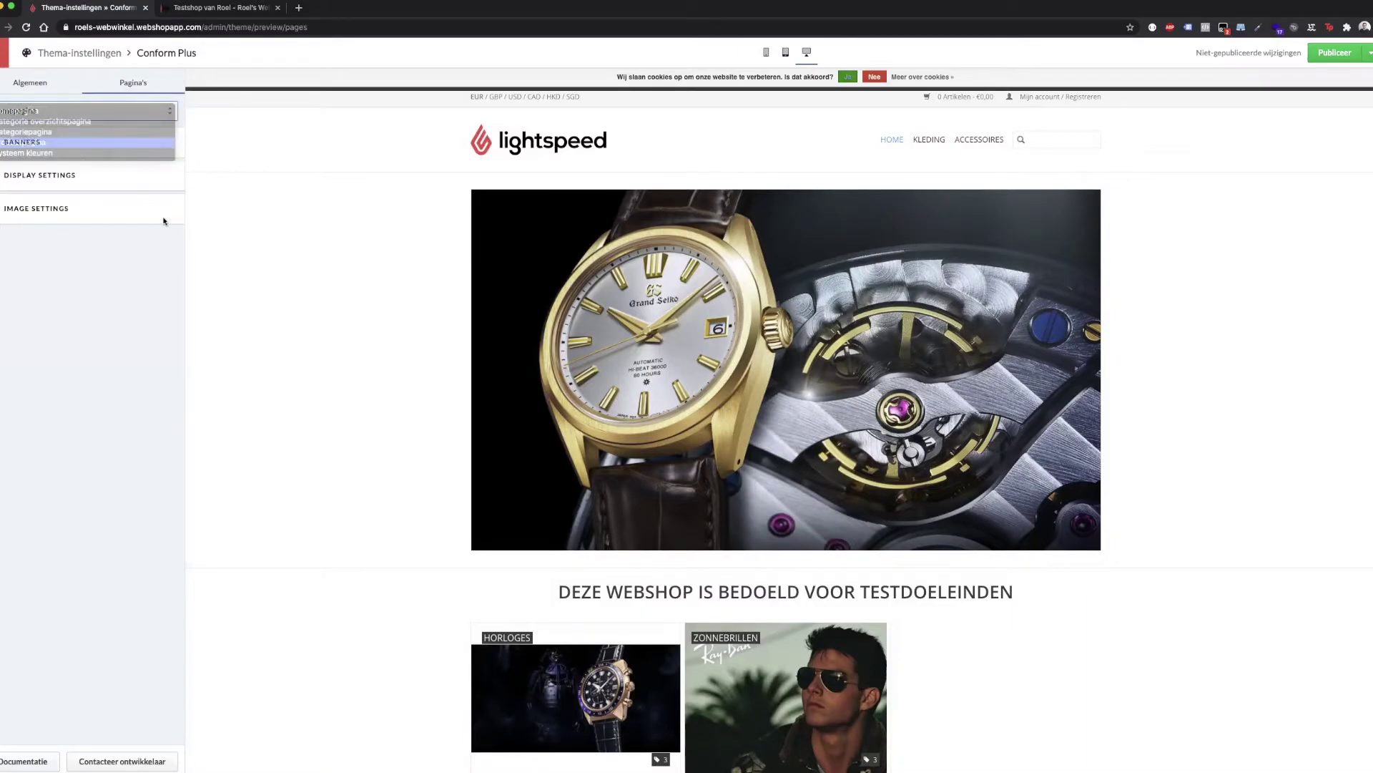
click(7, 178)
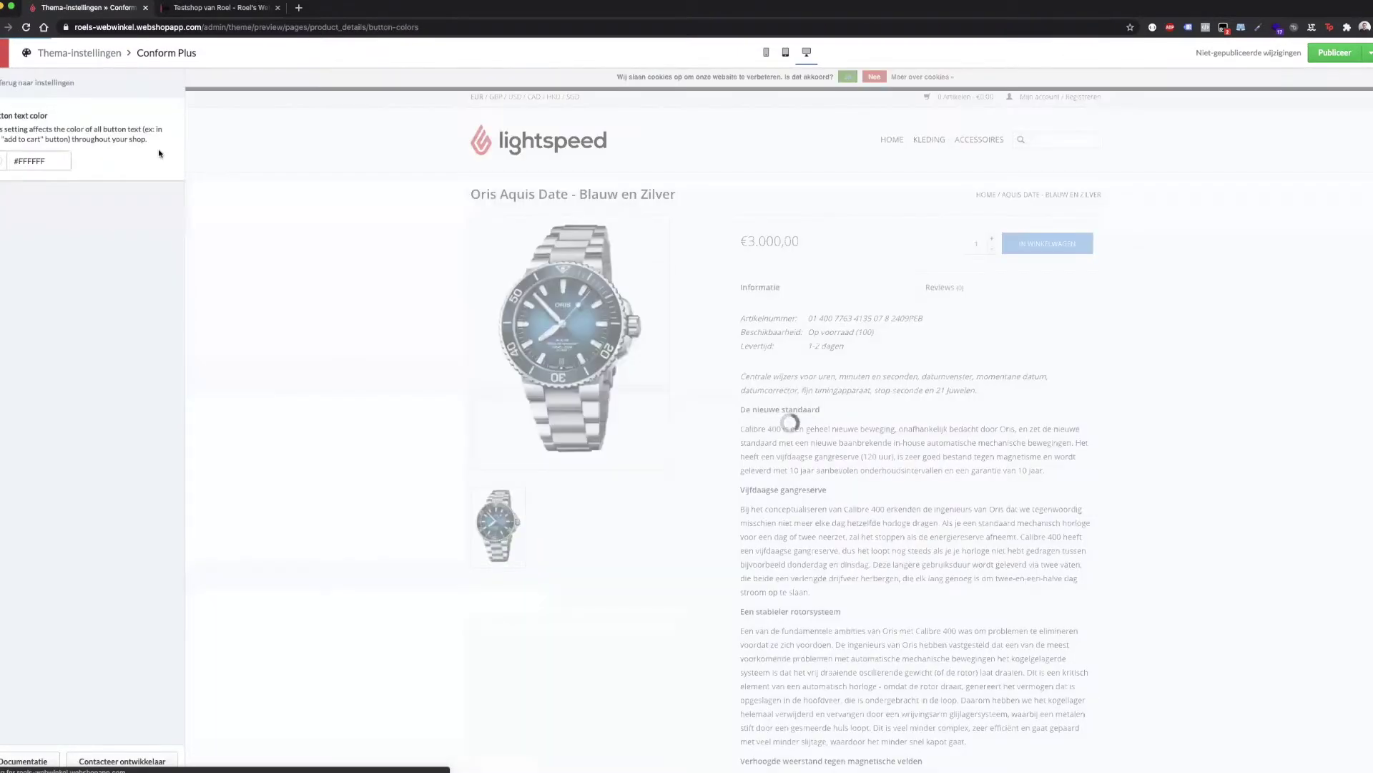
click(19, 88)
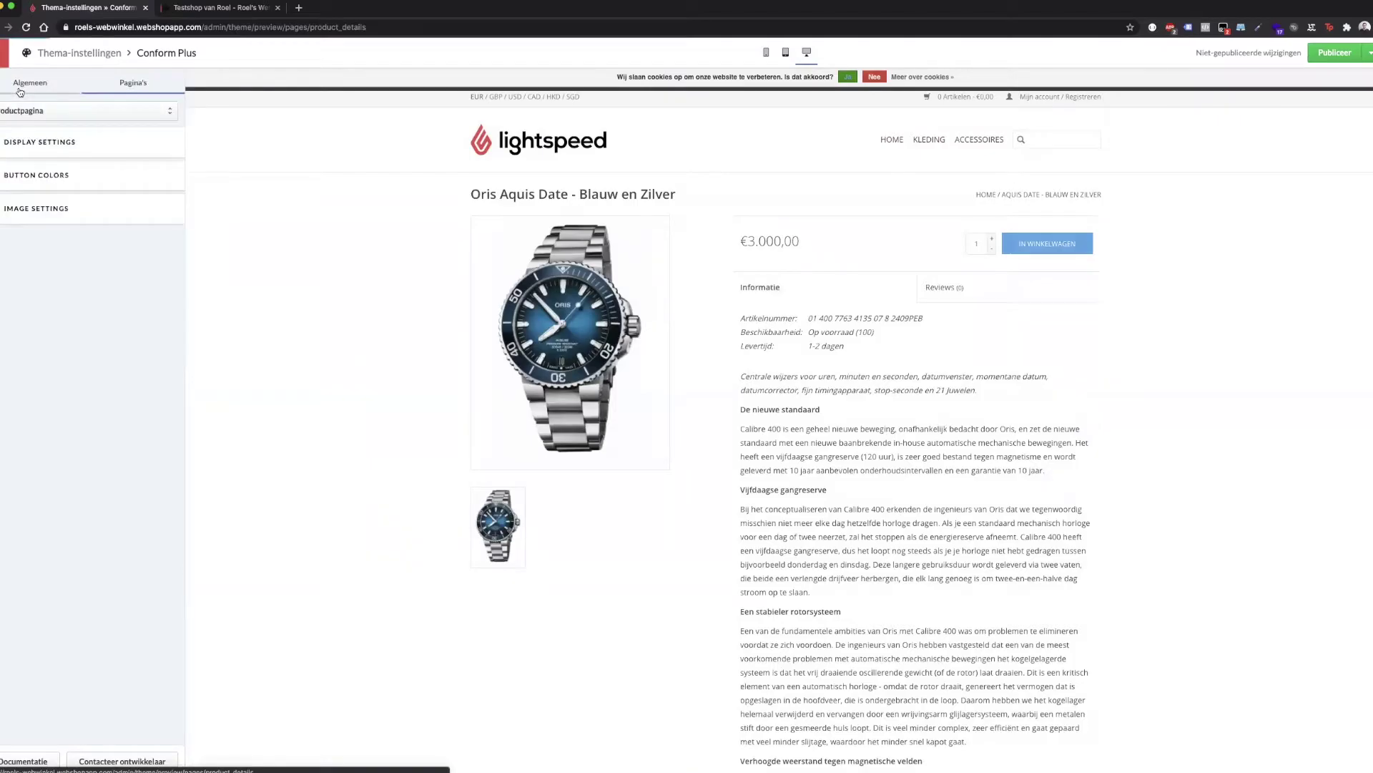
Set Inventory Per Location in the product page's display settings to show live inventory numbers
click(21, 143)
click(62, 223)
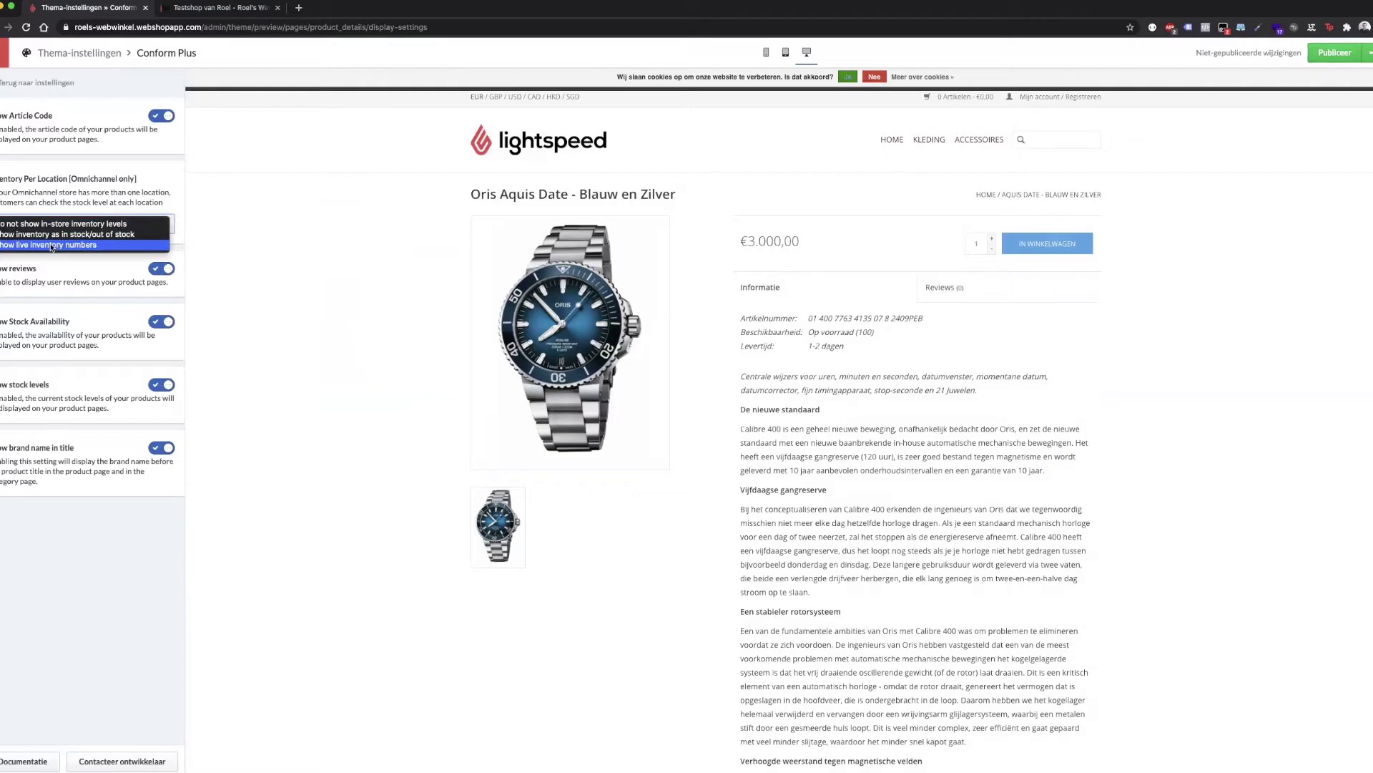
click(52, 246)
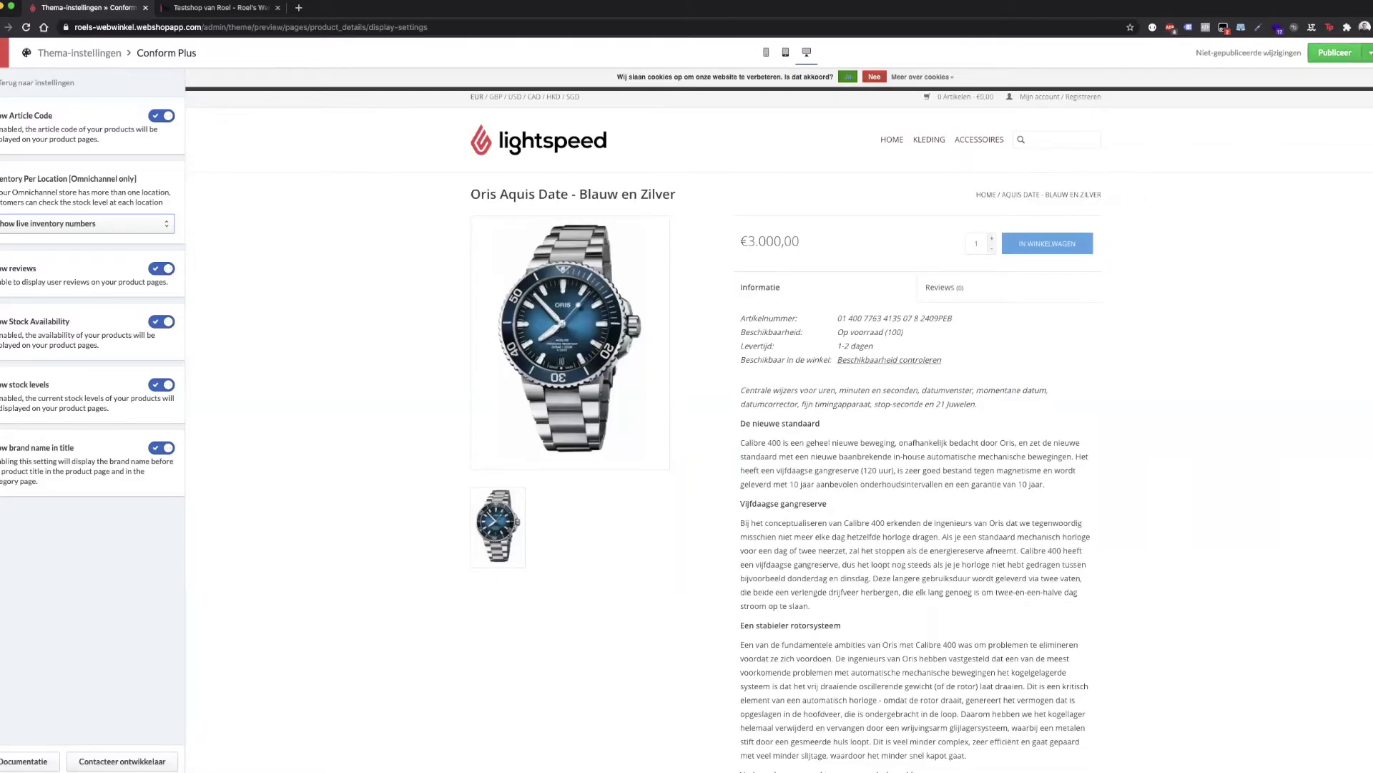
Discard all unpublished theme changes and return to the live theme
click(1370, 53)
click(1332, 86)
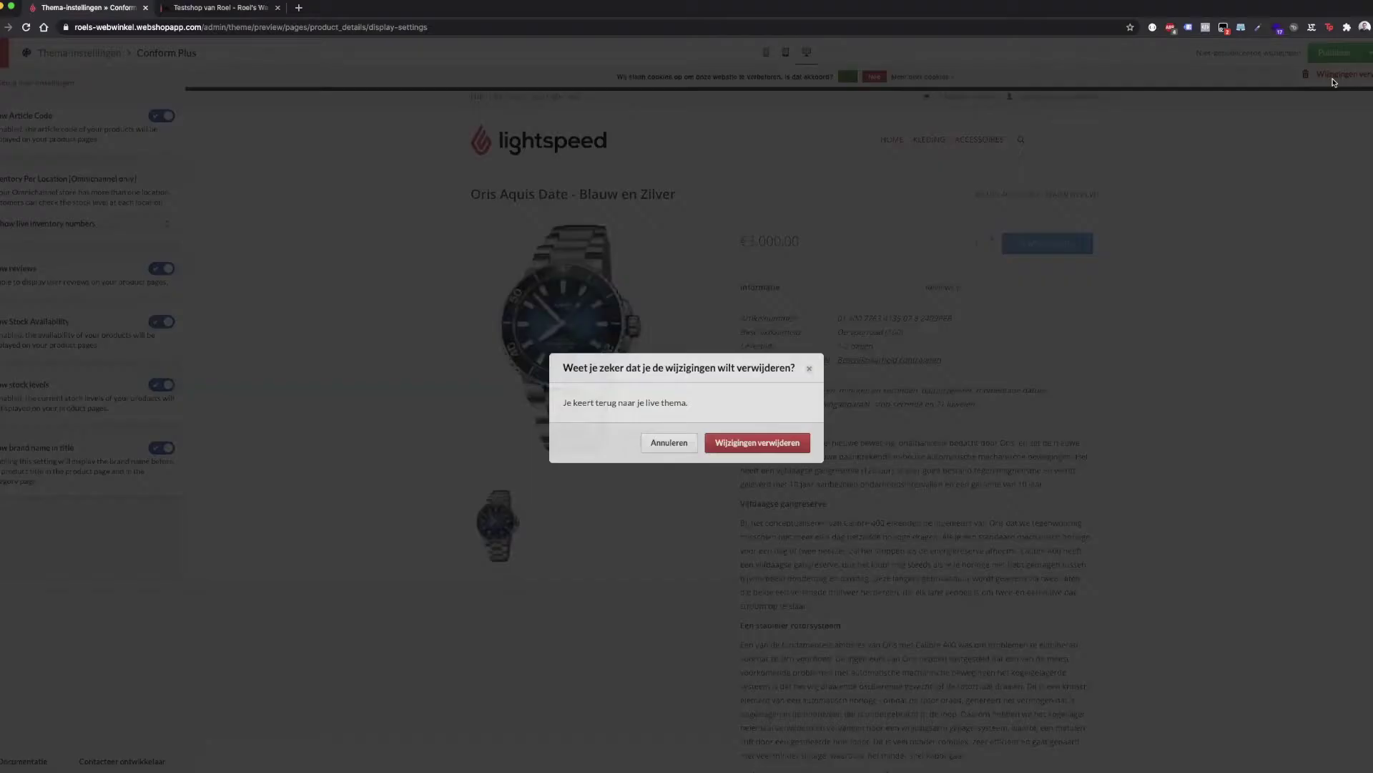
click(767, 444)
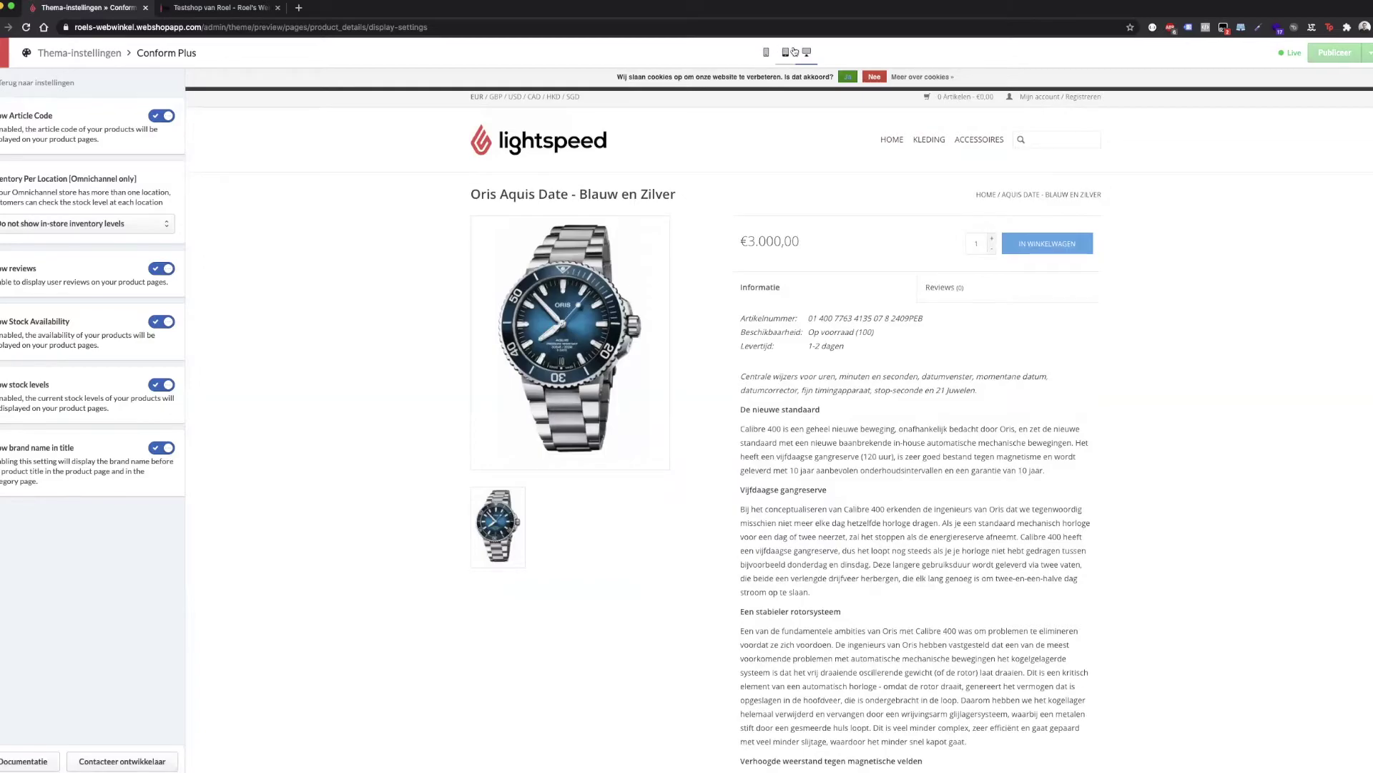
Preview the product page in the mobile, tablet and desktop layouts
click(766, 52)
click(785, 52)
click(807, 53)
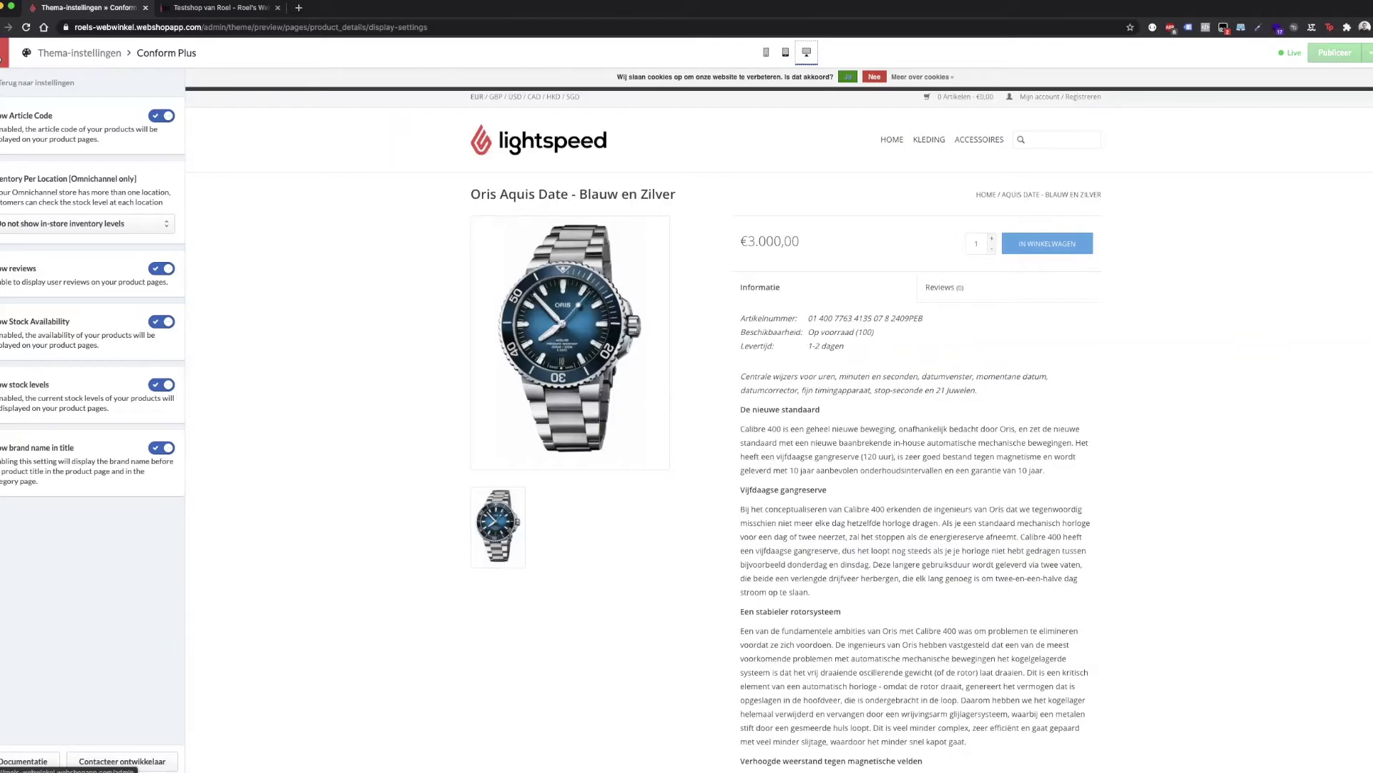
Leave the theme settings and view the custom CSS through the live theme's advanced options
click(3, 52)
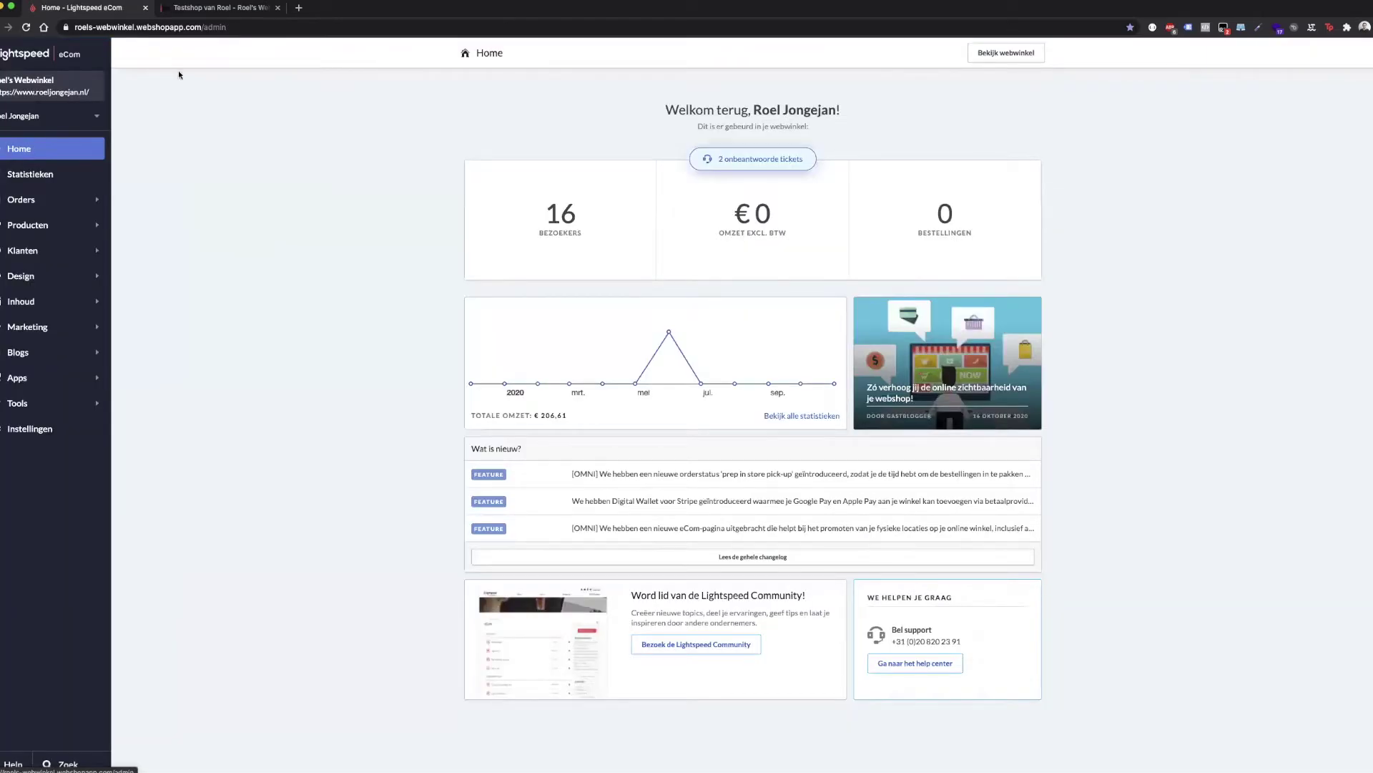
click(36, 279)
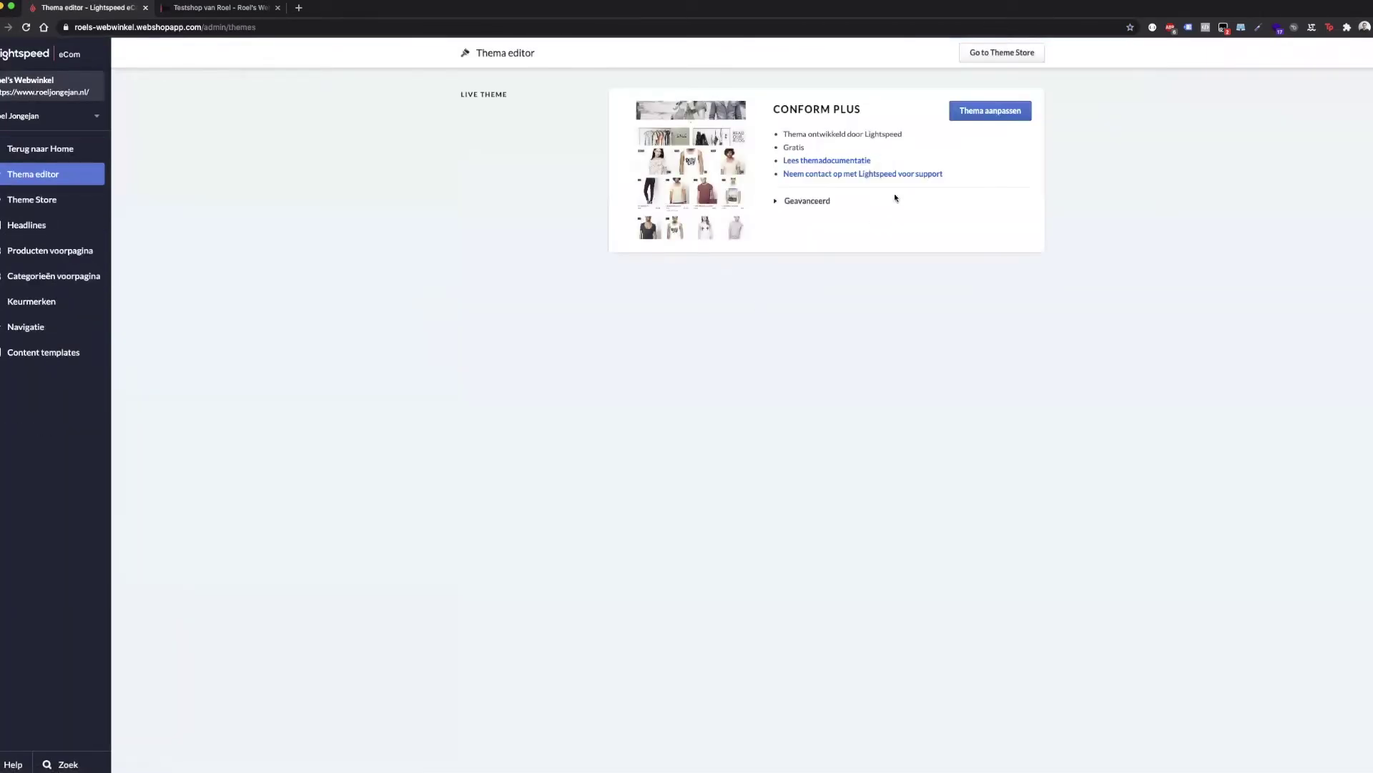
click(786, 204)
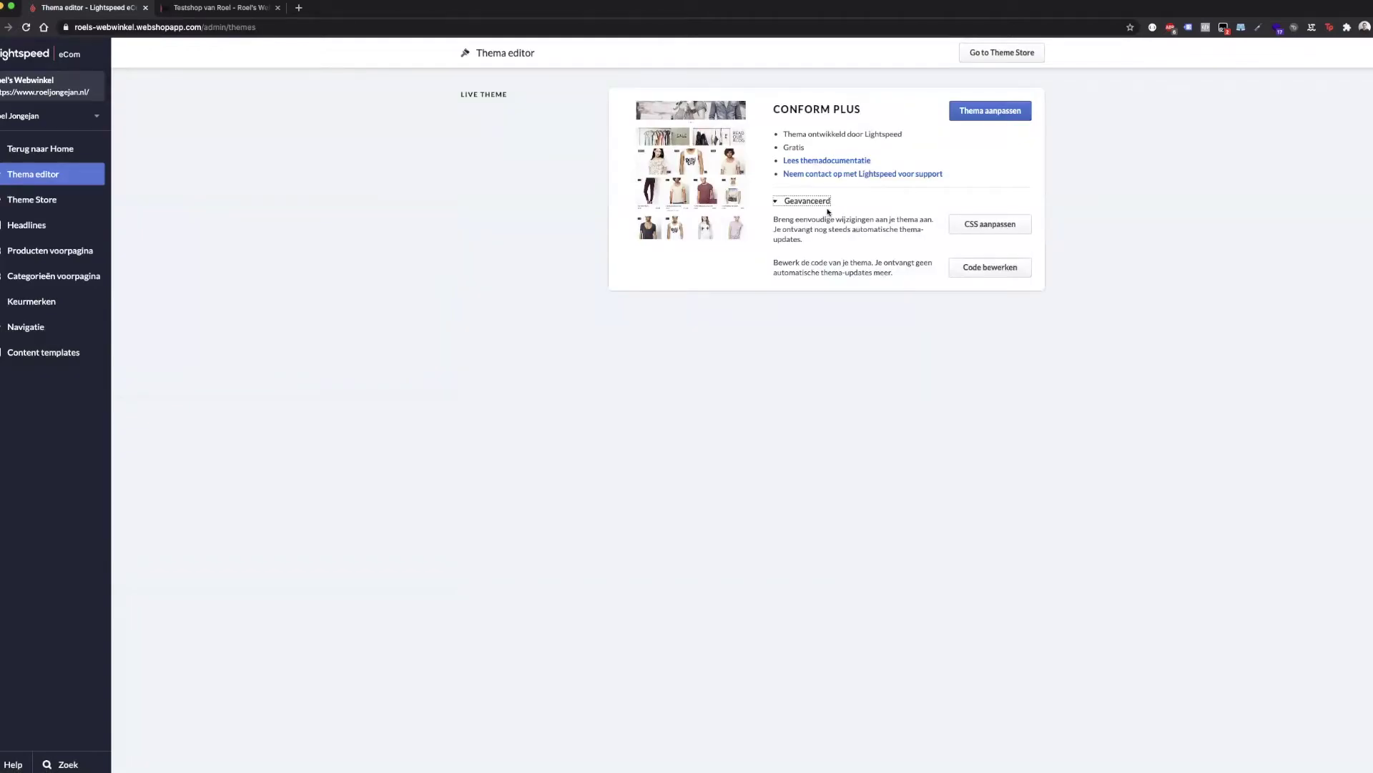
click(822, 204)
click(818, 205)
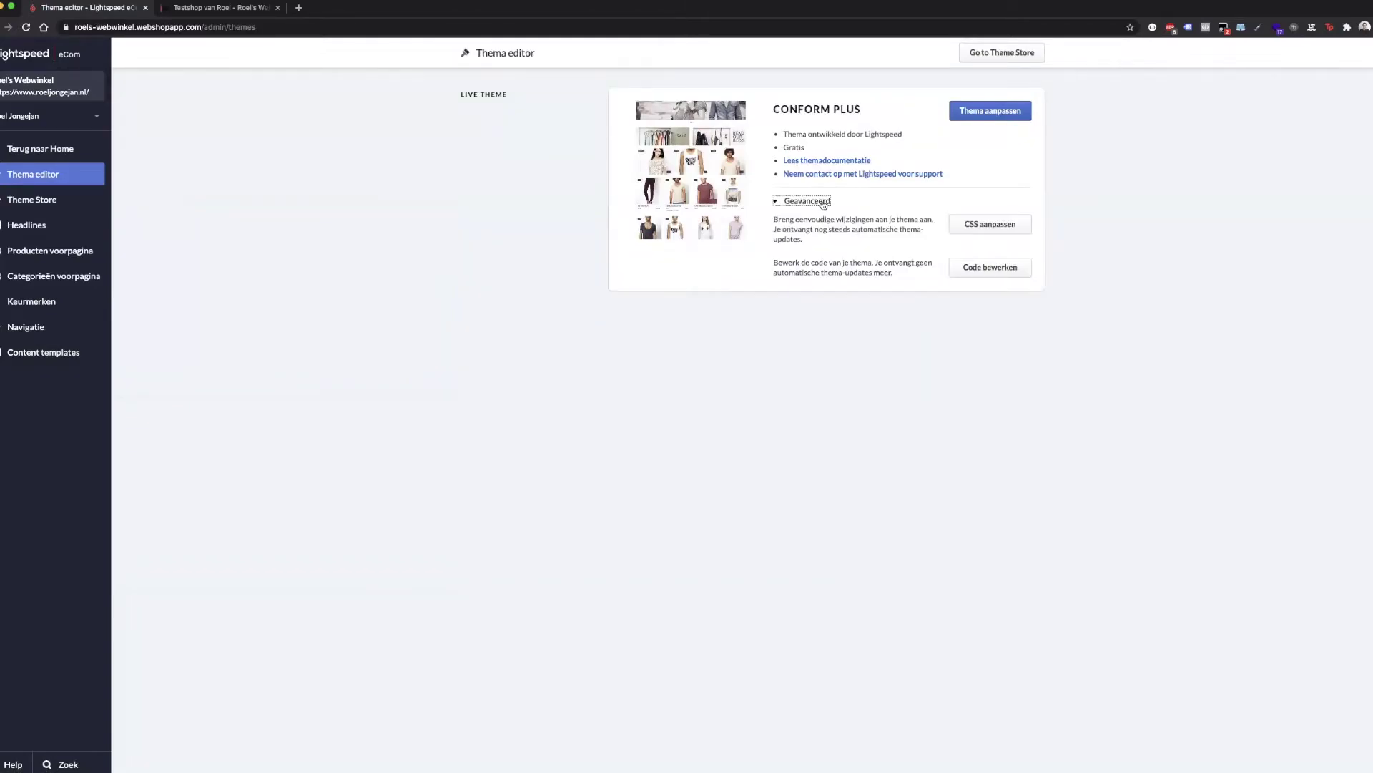
click(990, 228)
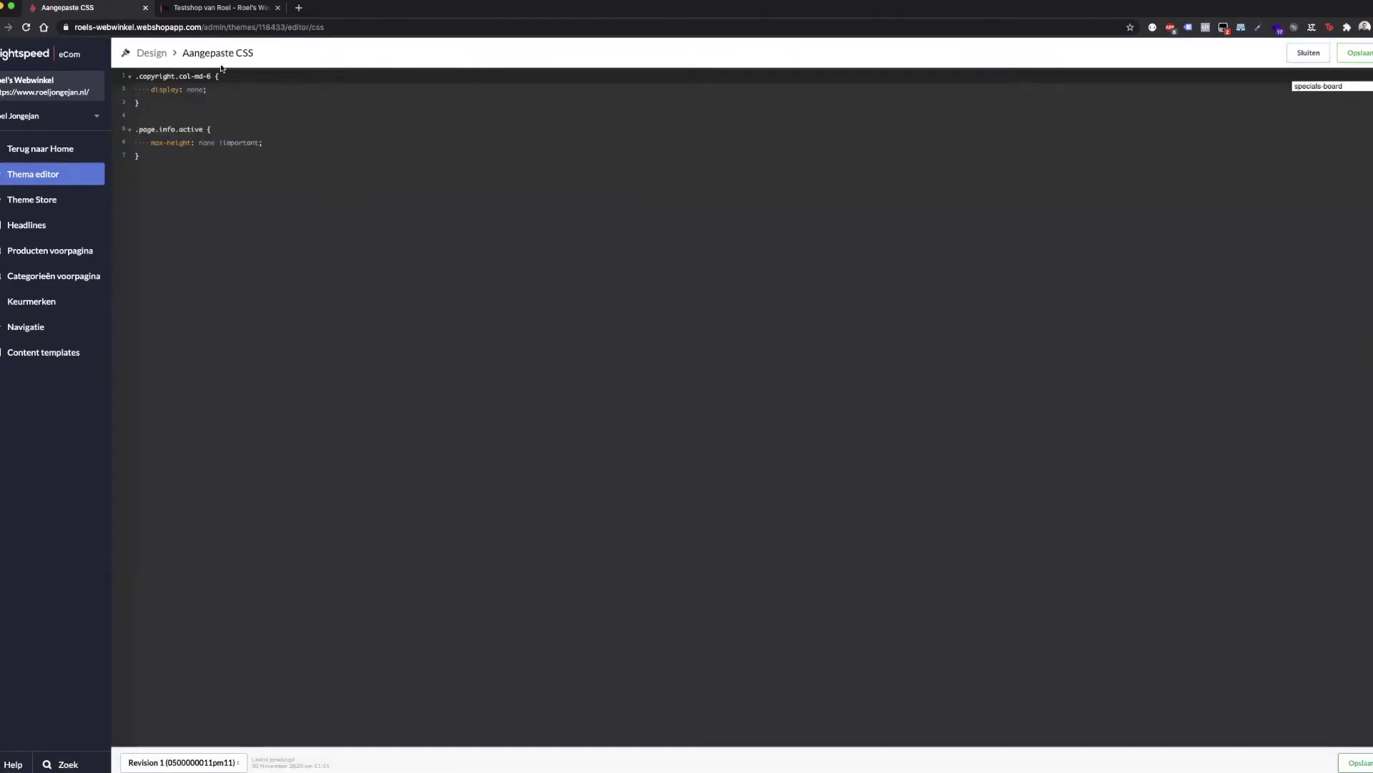
click(151, 52)
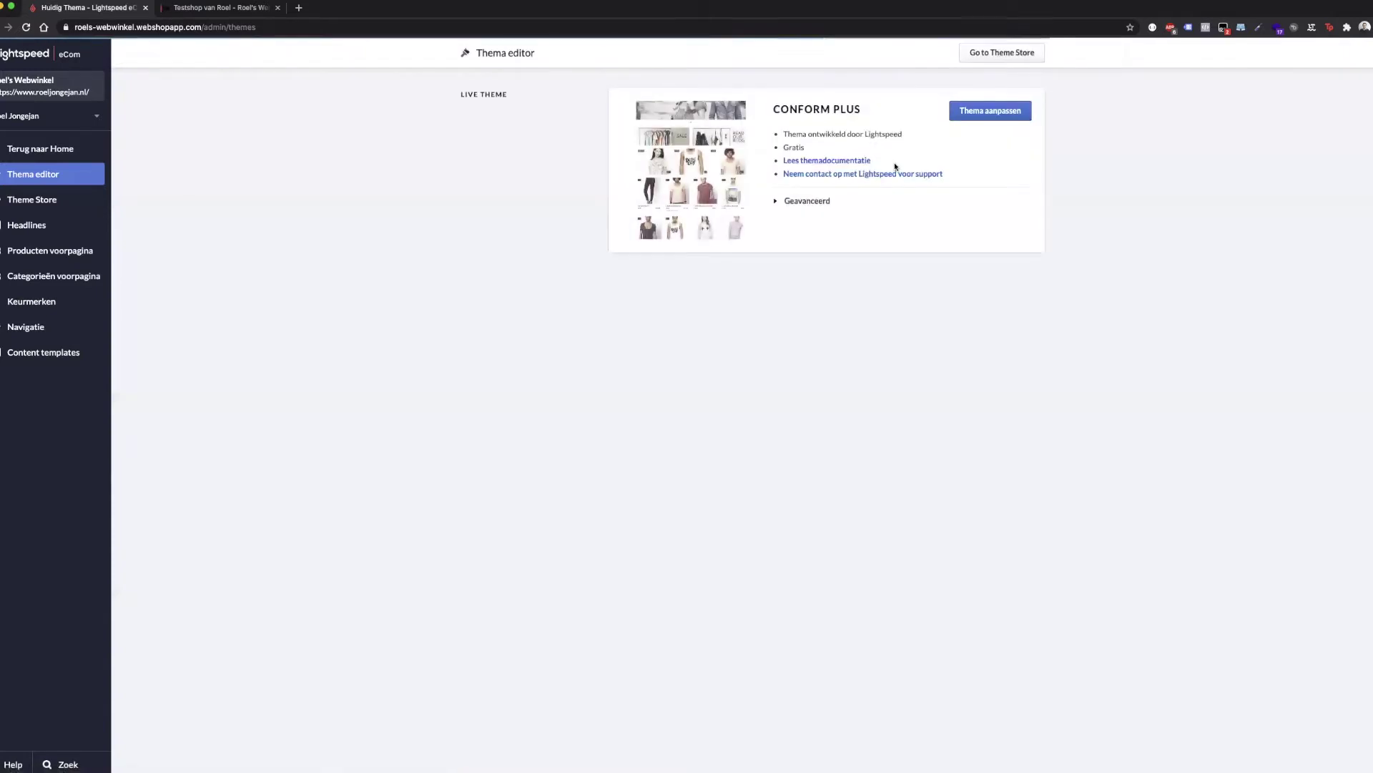
Start code editing for the Conform Plus theme from its advanced options and cancel at the risk confirmation
click(812, 202)
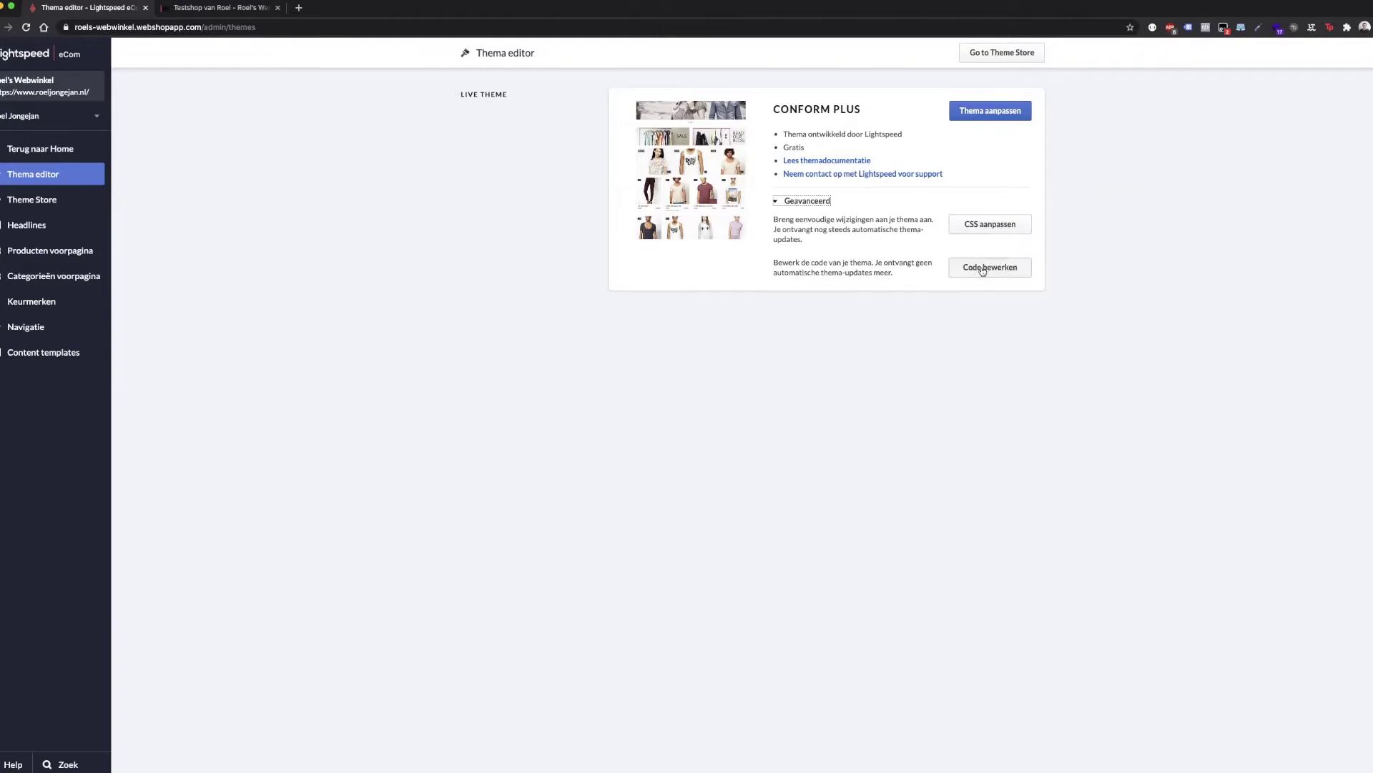
click(980, 267)
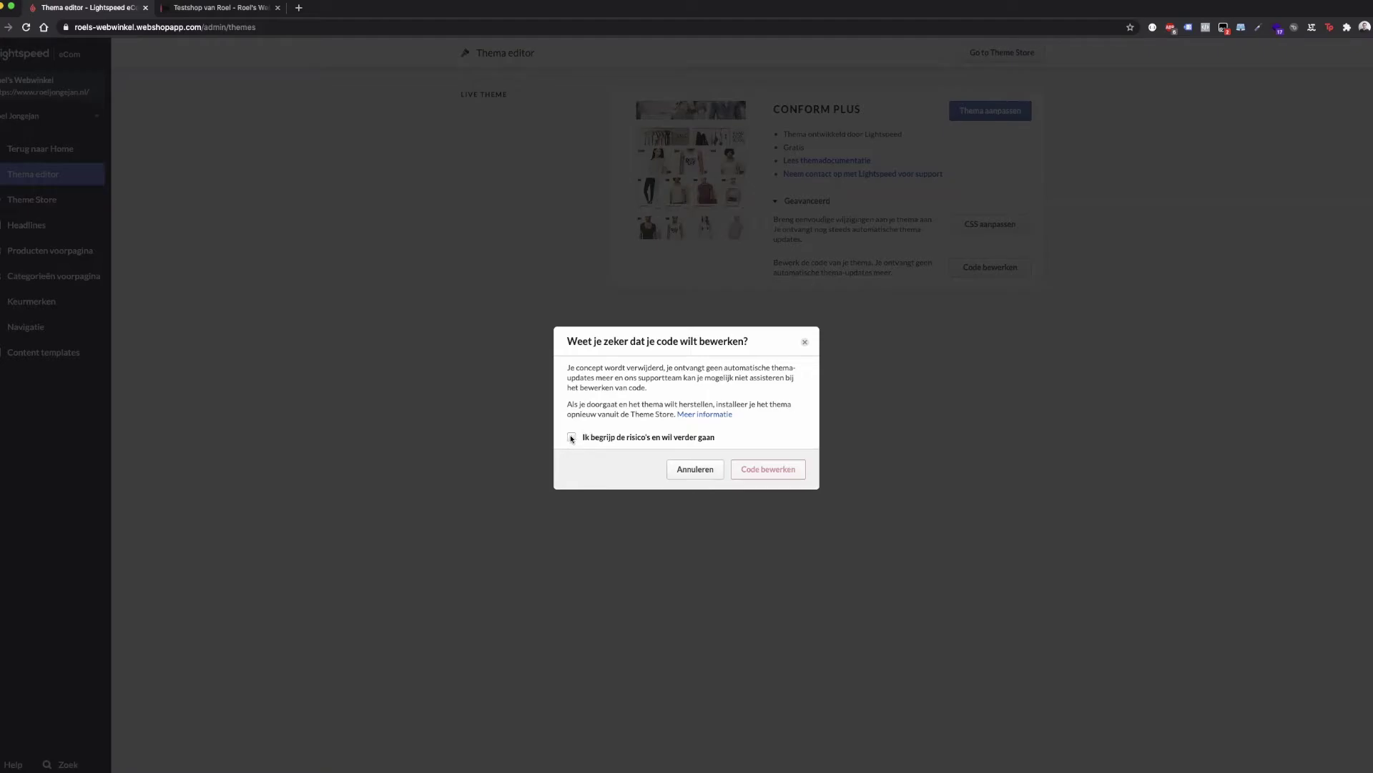
click(804, 344)
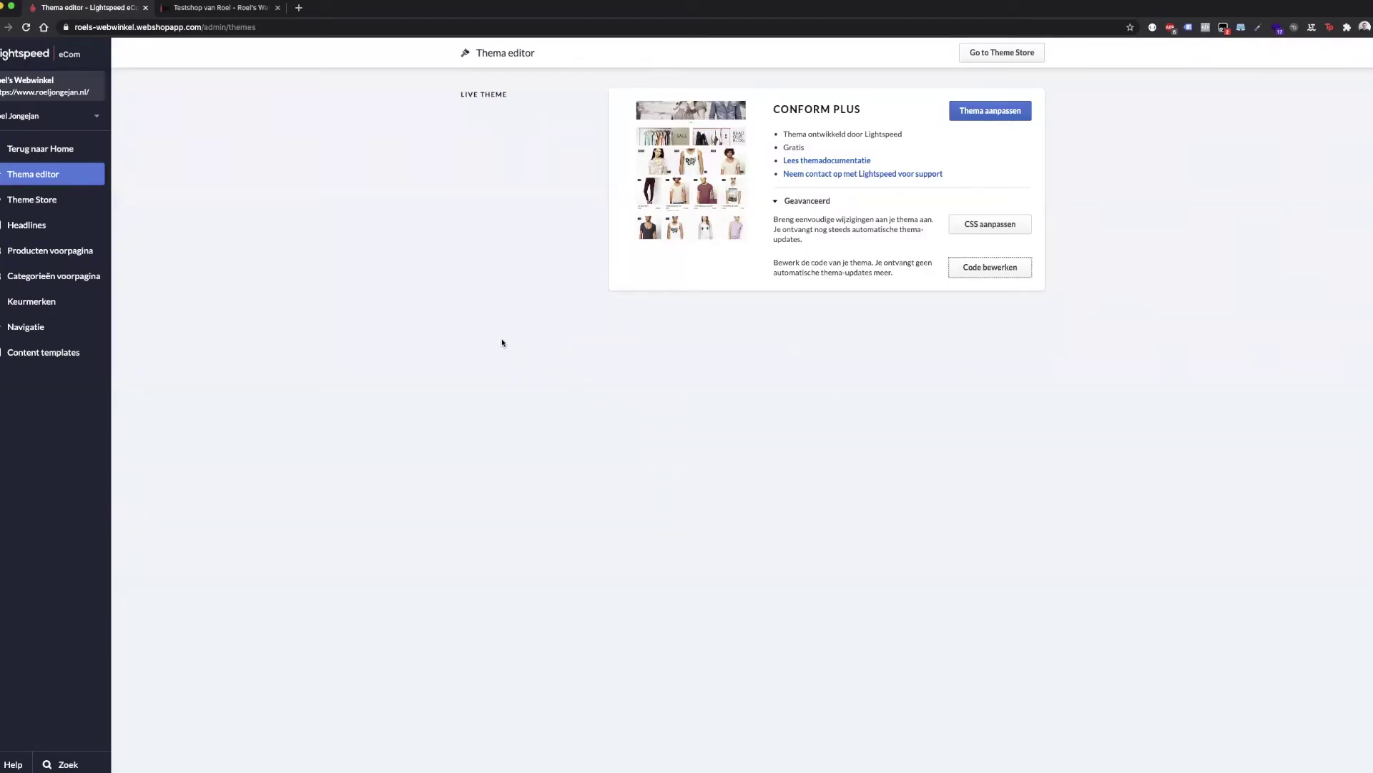
View the settings of the GS headline and return to the headlines overview
click(25, 223)
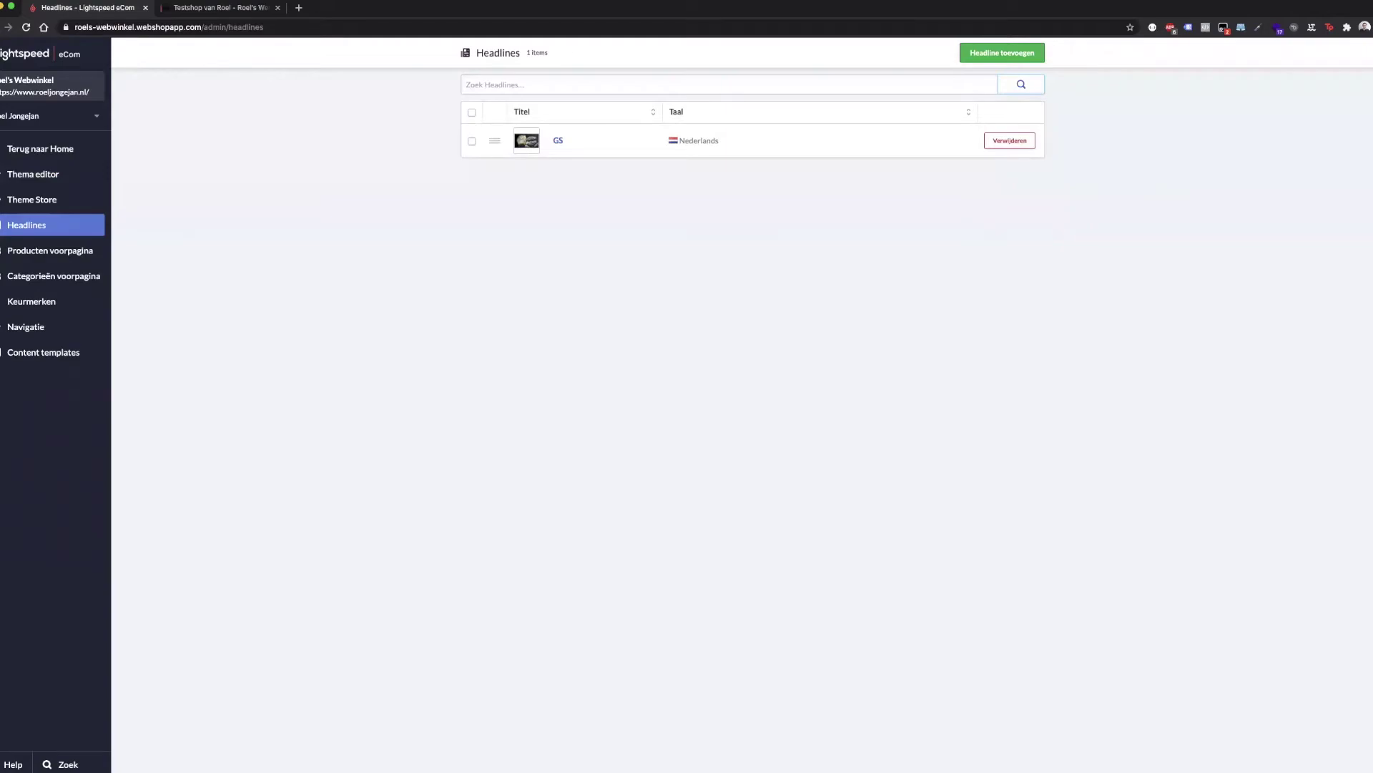
click(558, 140)
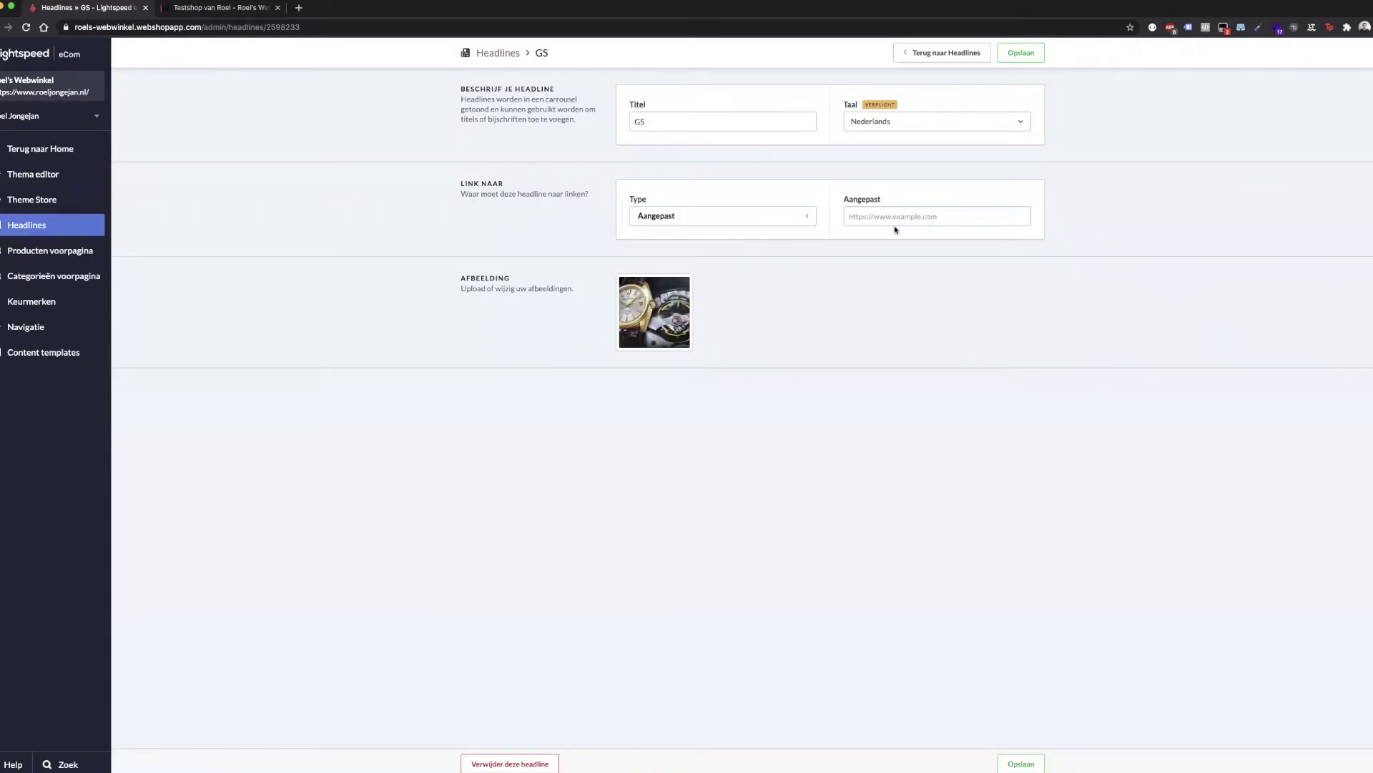
click(518, 57)
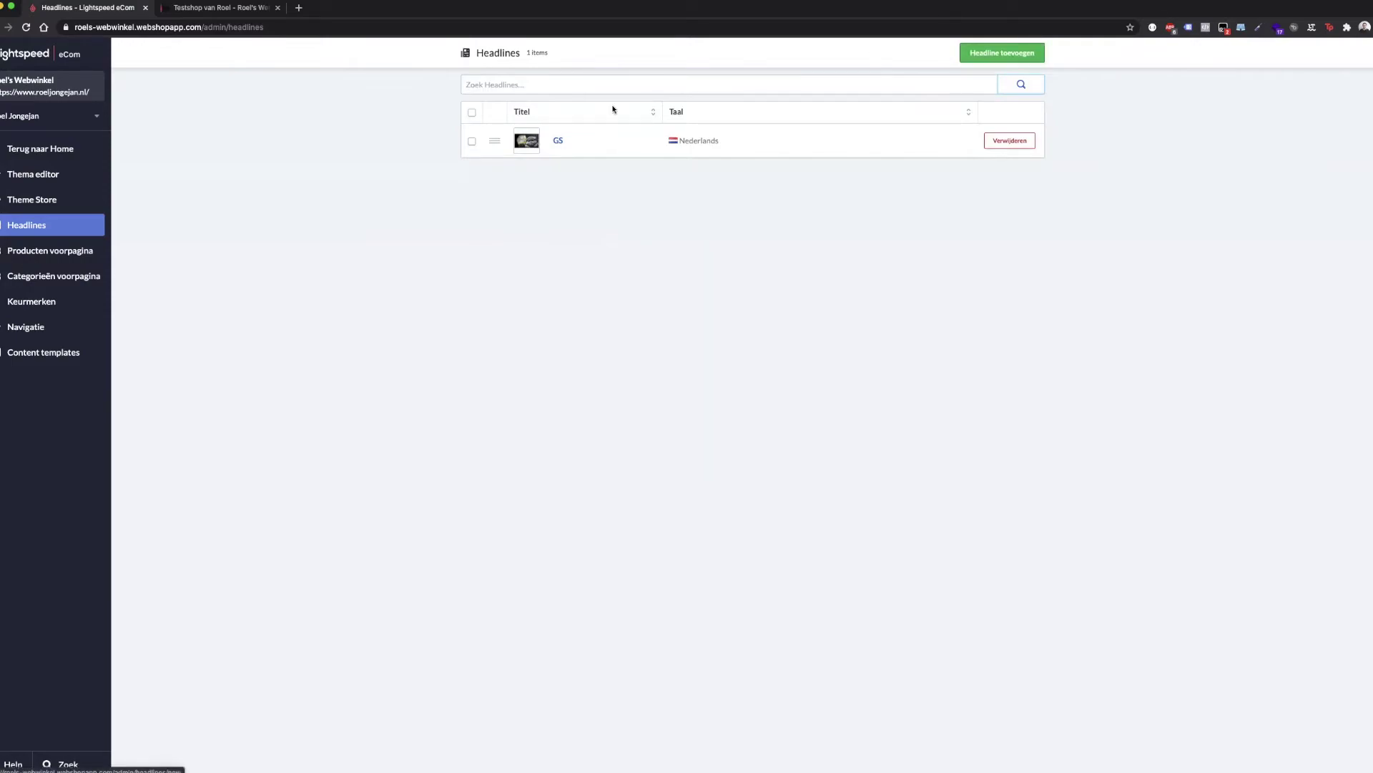
Review the front-page products list and compare it with the products shown on the storefront homepage
click(42, 252)
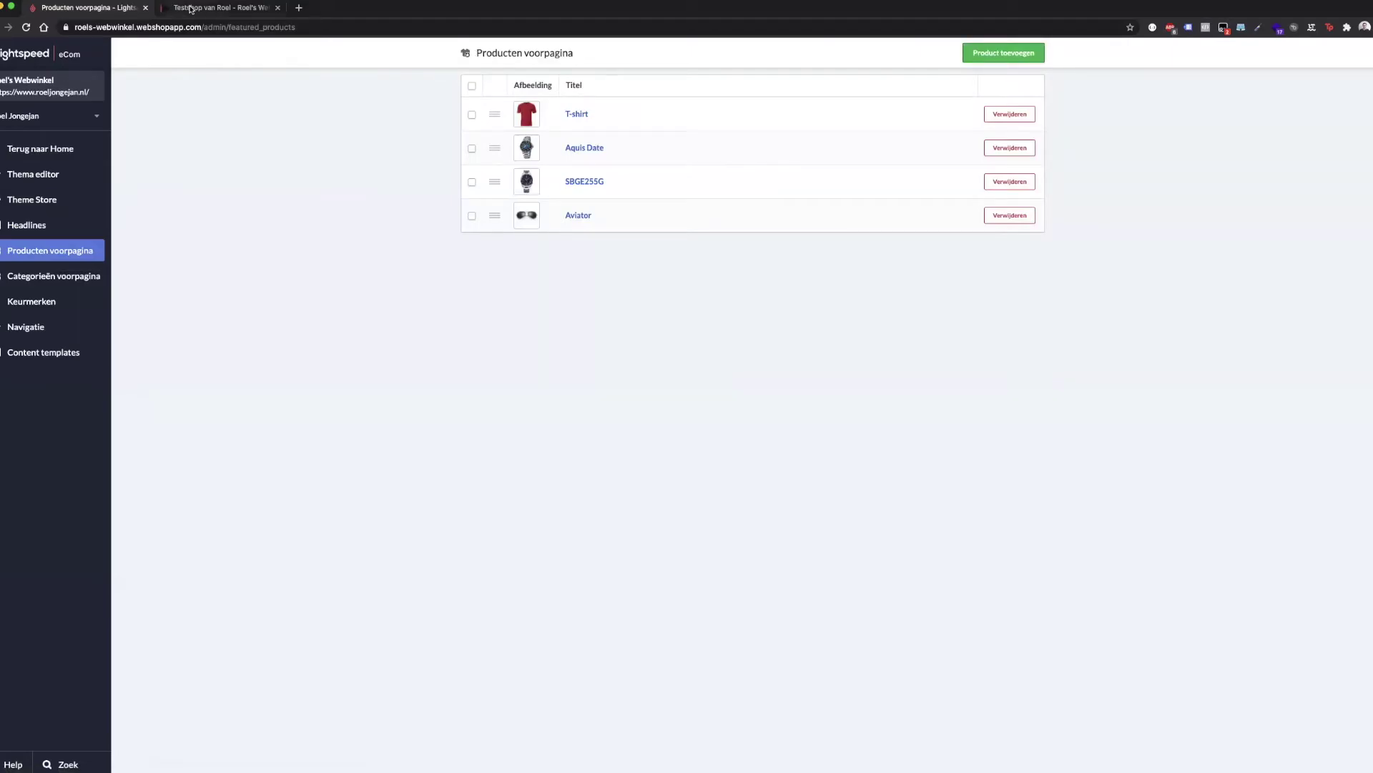
click(215, 8)
scroll(650, 526, down, 6)
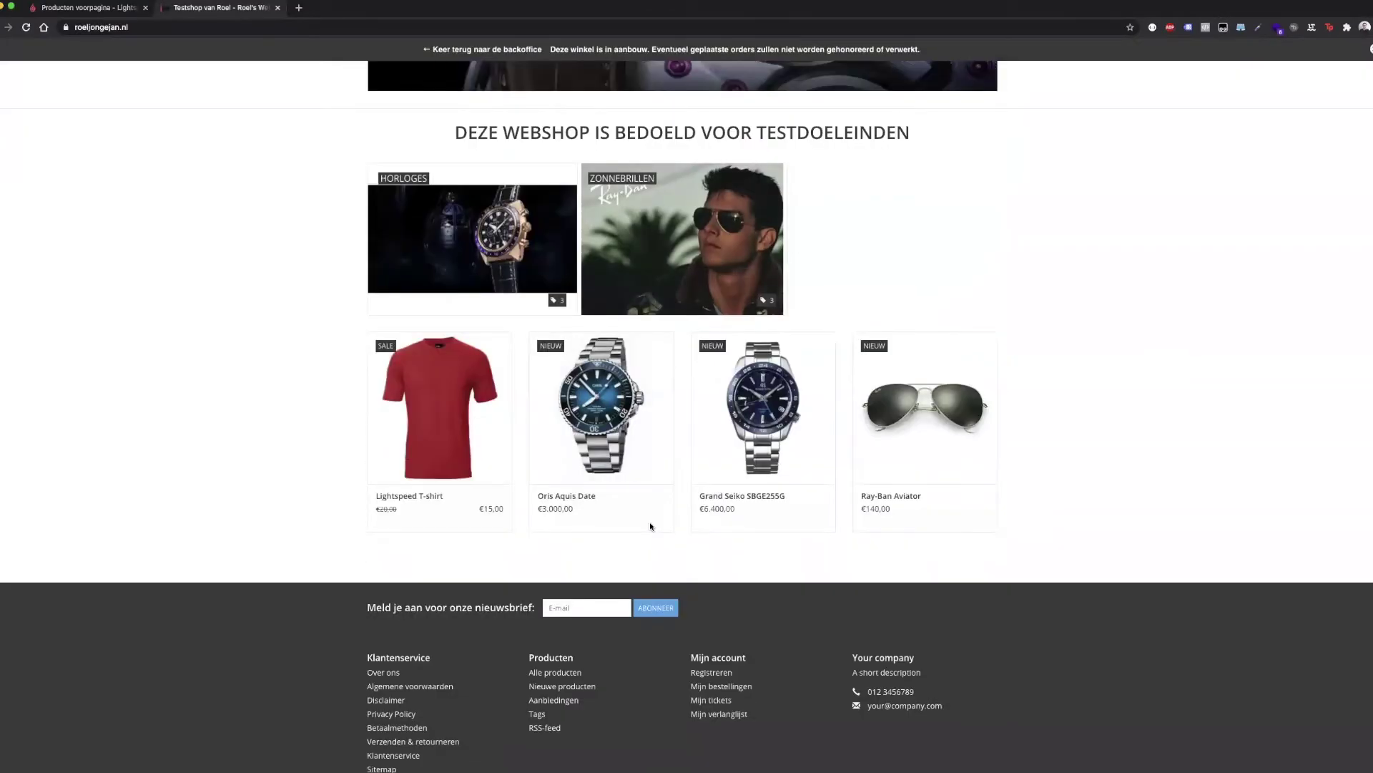
click(122, 9)
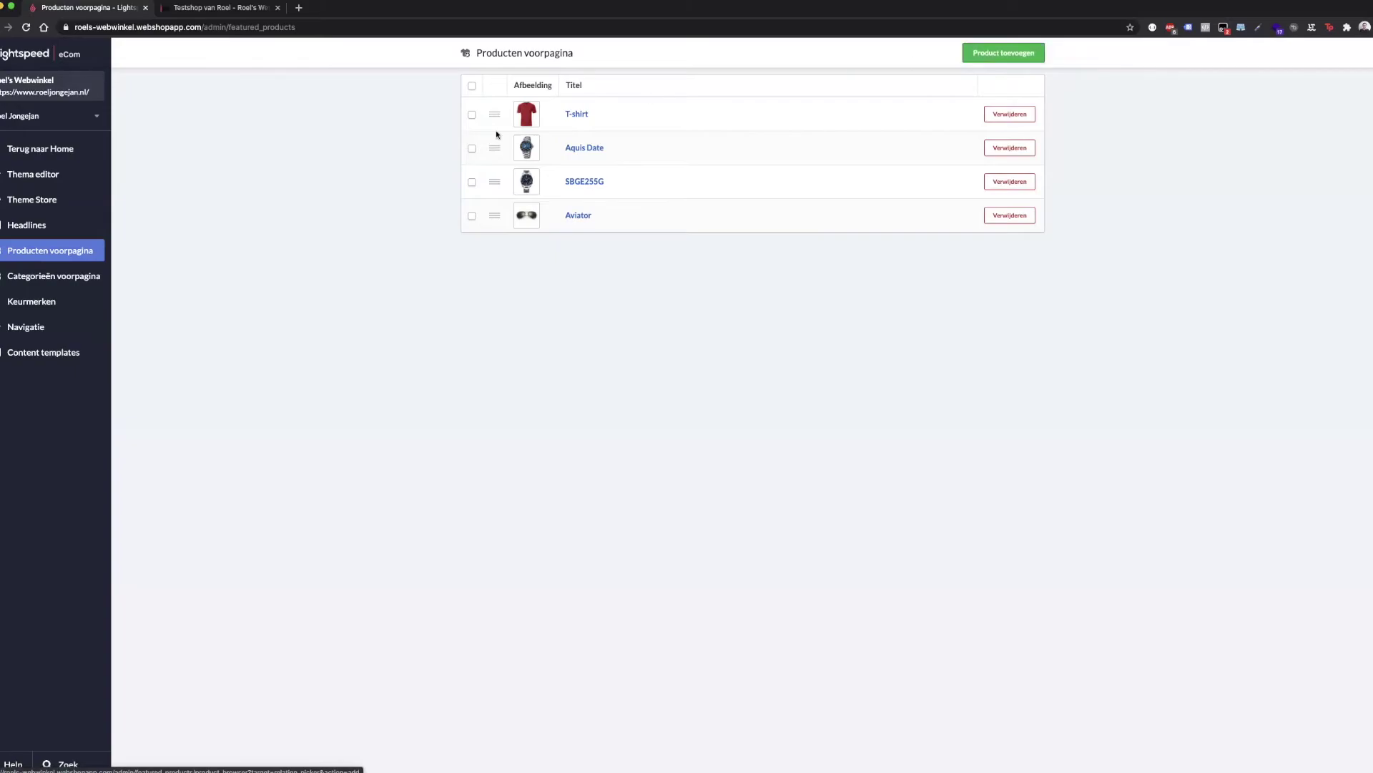
Review the front-page categories list and compare it with the category banners on the storefront homepage
click(16, 279)
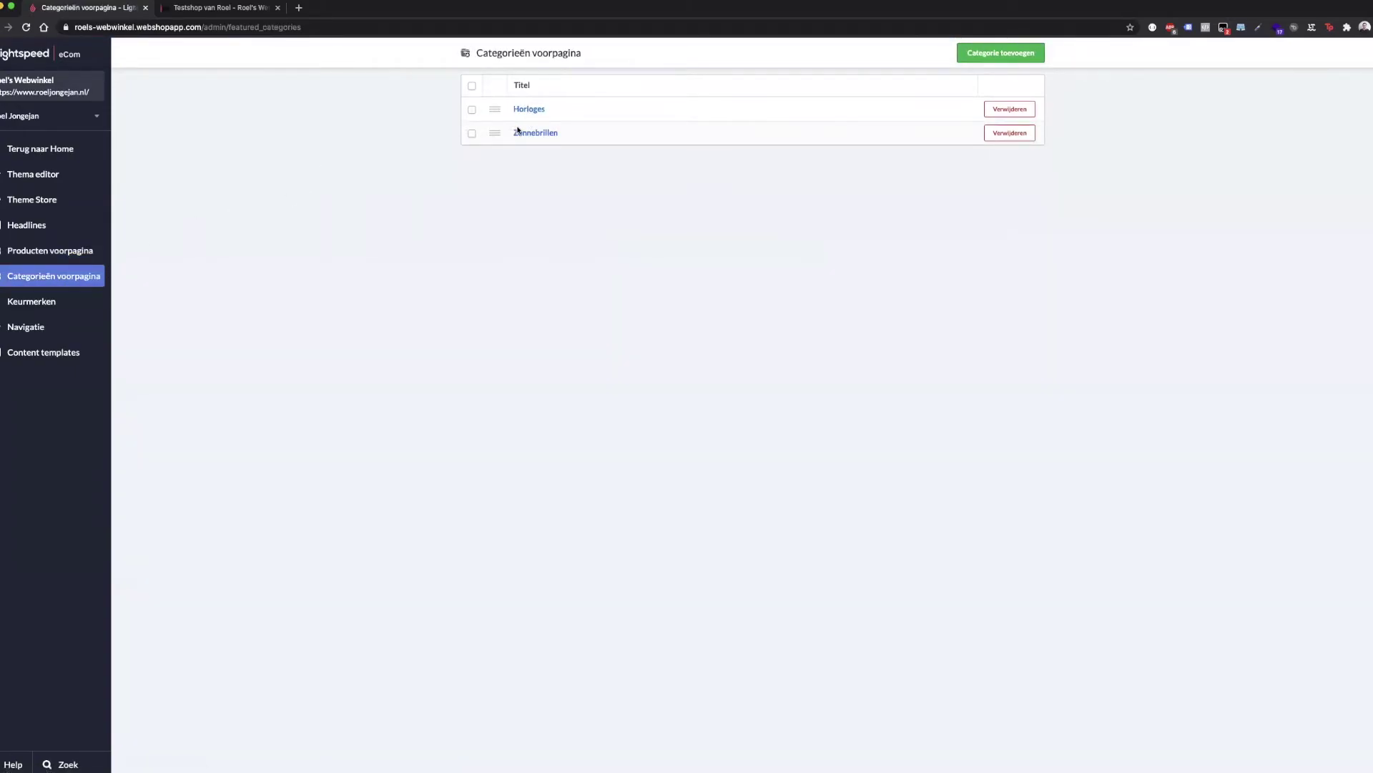
click(241, 11)
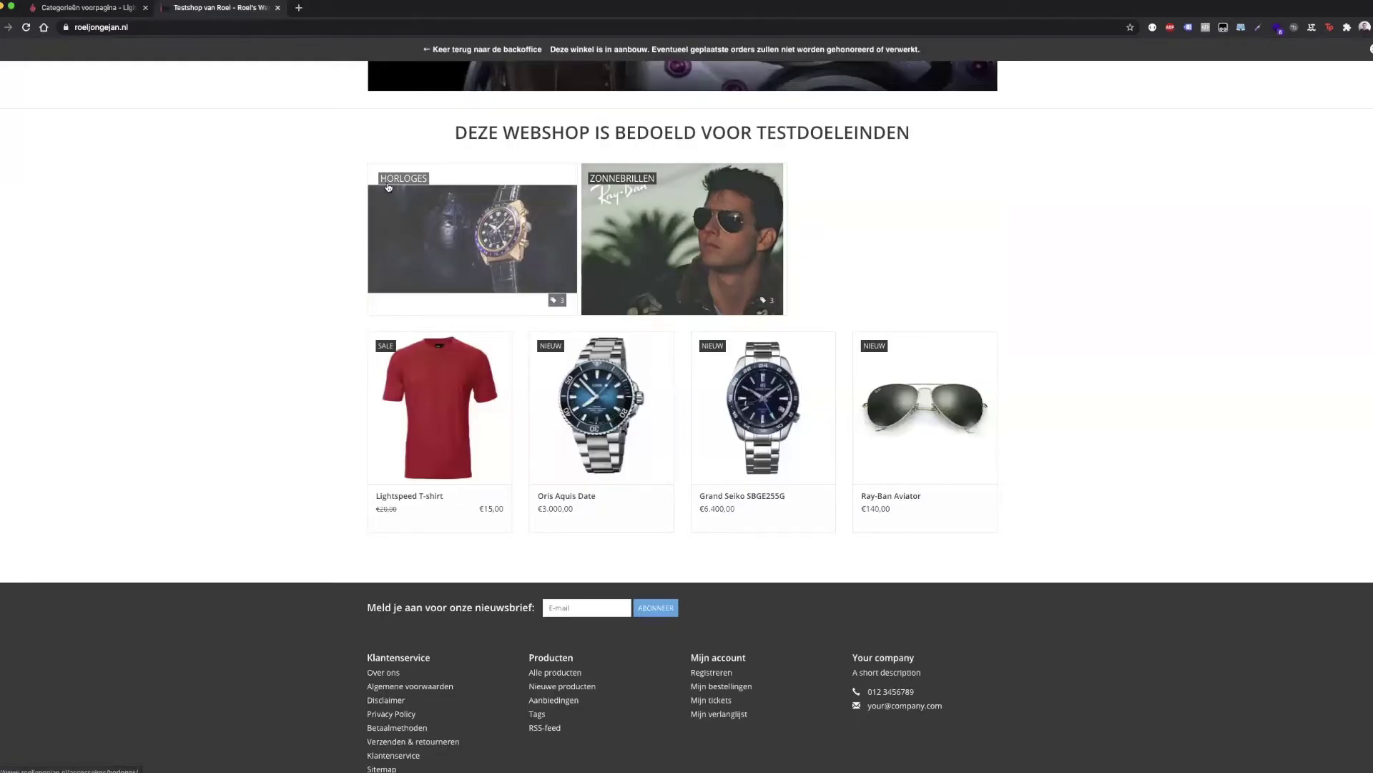
click(93, 11)
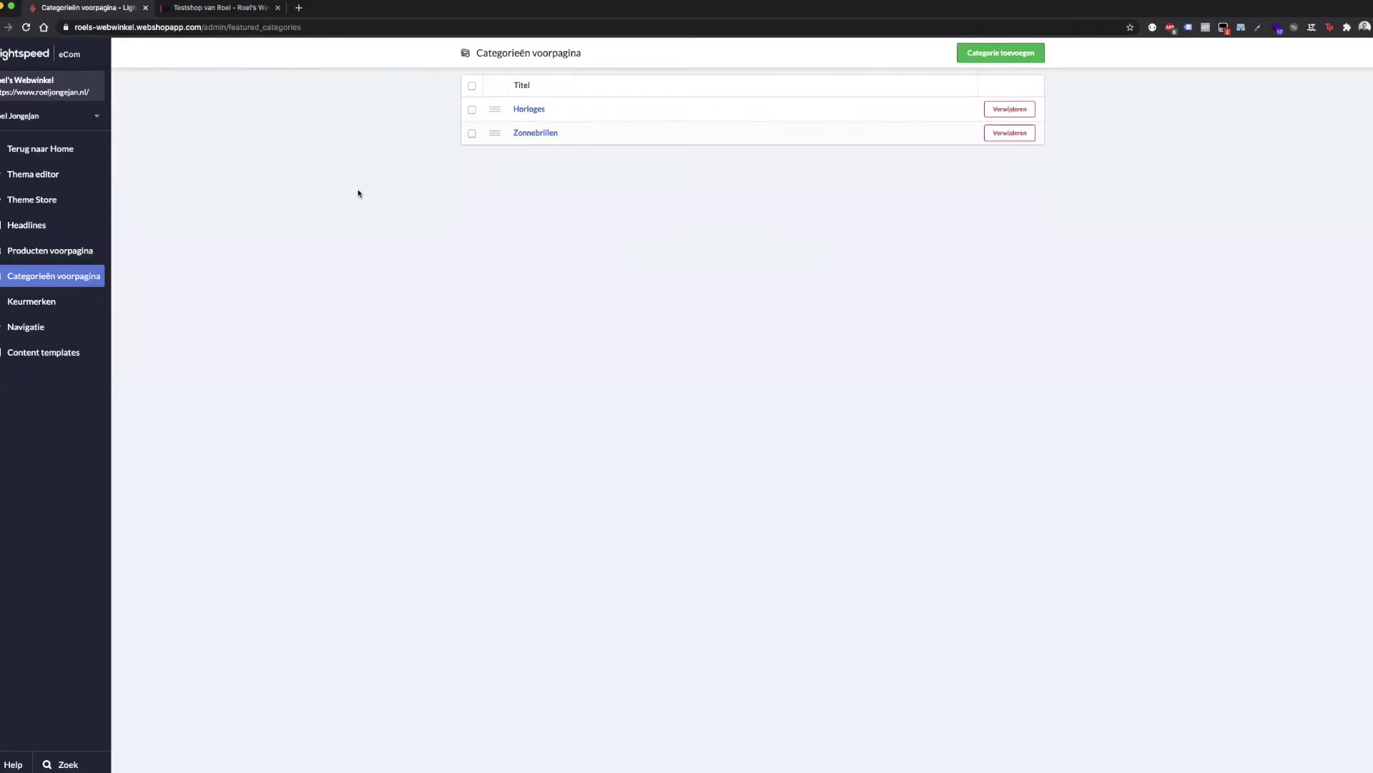
View the form for adding a hallmark (Keurmerk) and close it without saving
click(35, 300)
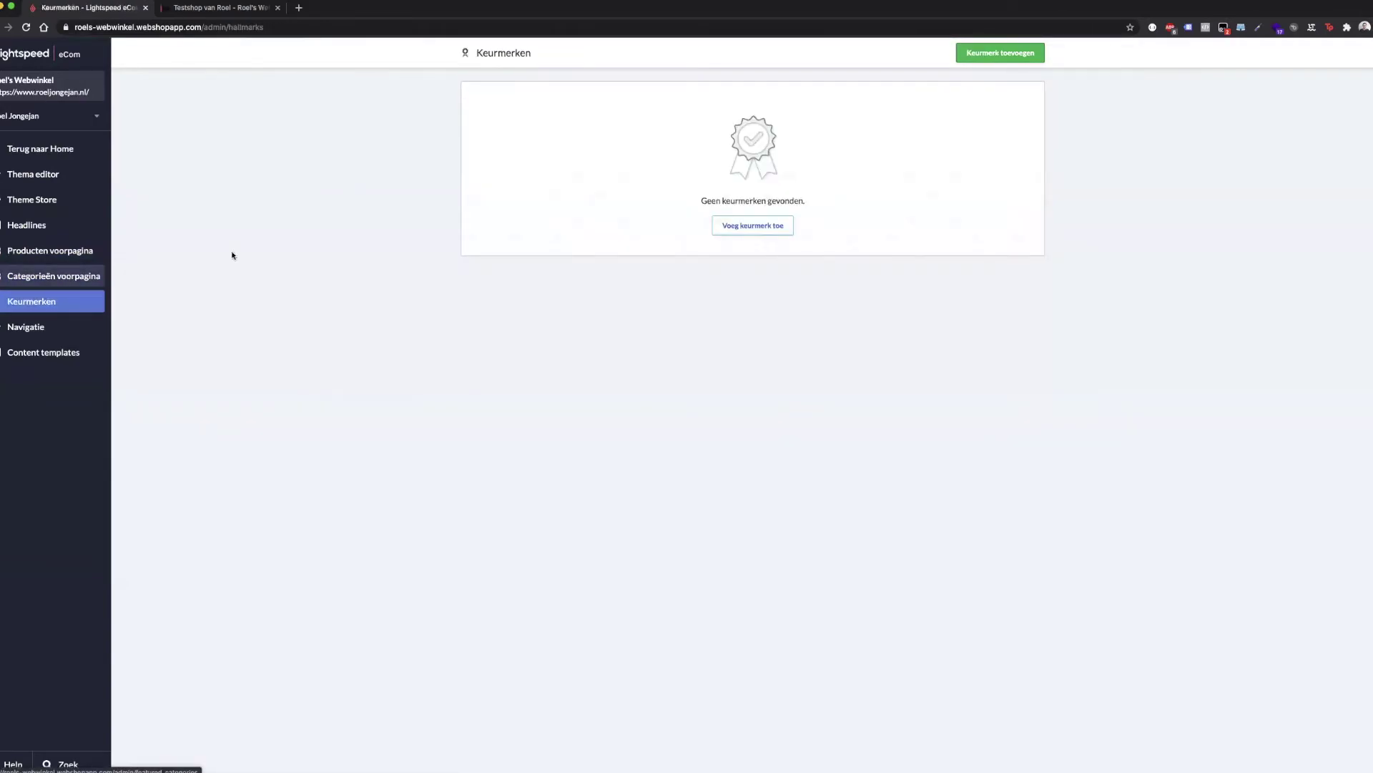
click(784, 226)
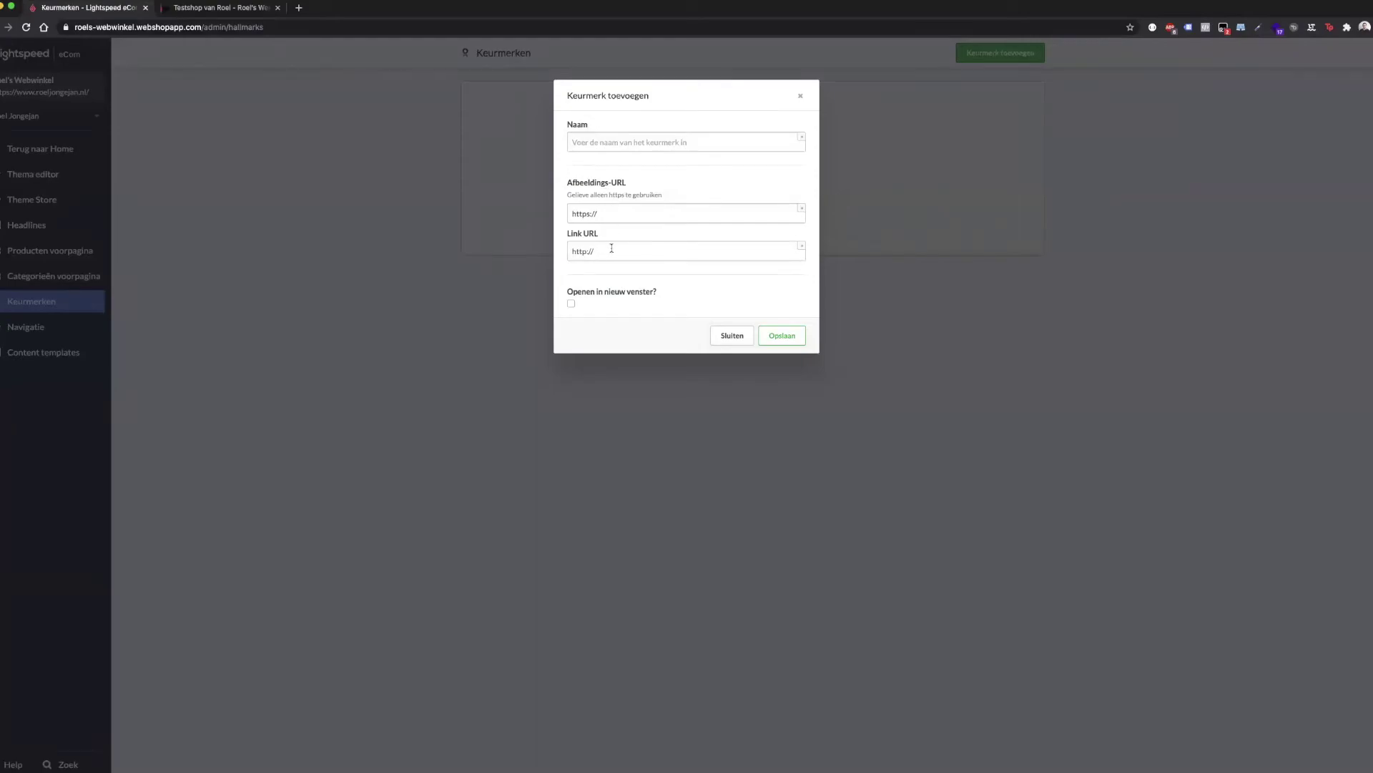
click(802, 98)
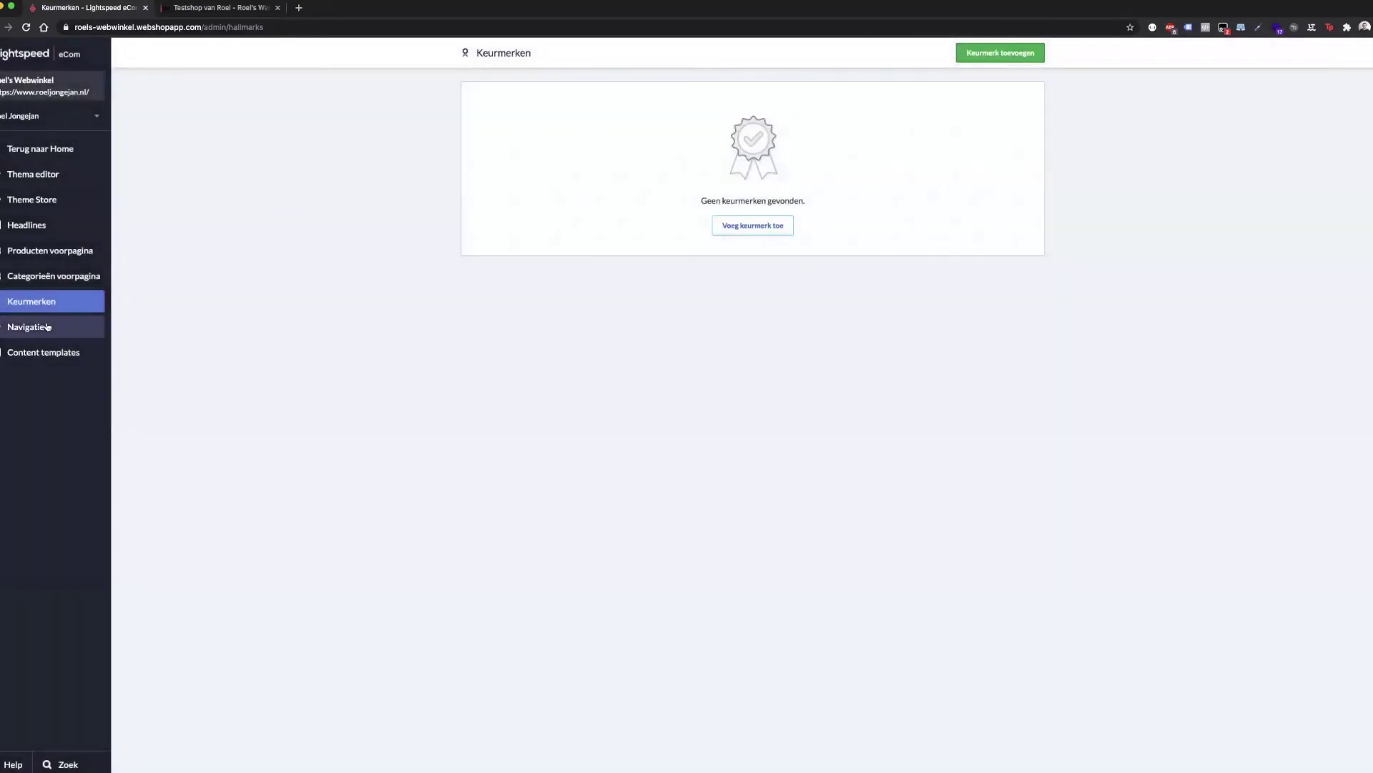
View the Standaard navigation menu's template code and links, and return to the navigation overview
click(47, 327)
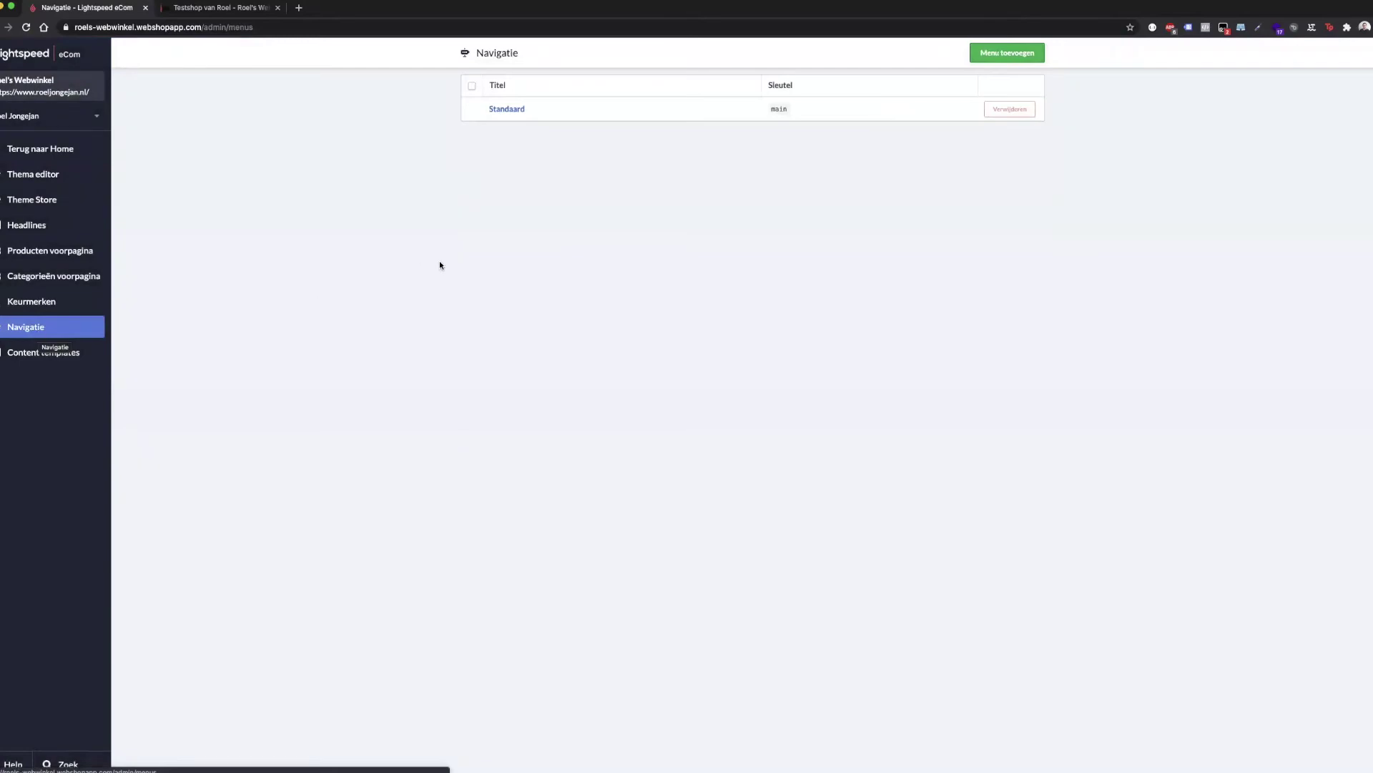
click(514, 108)
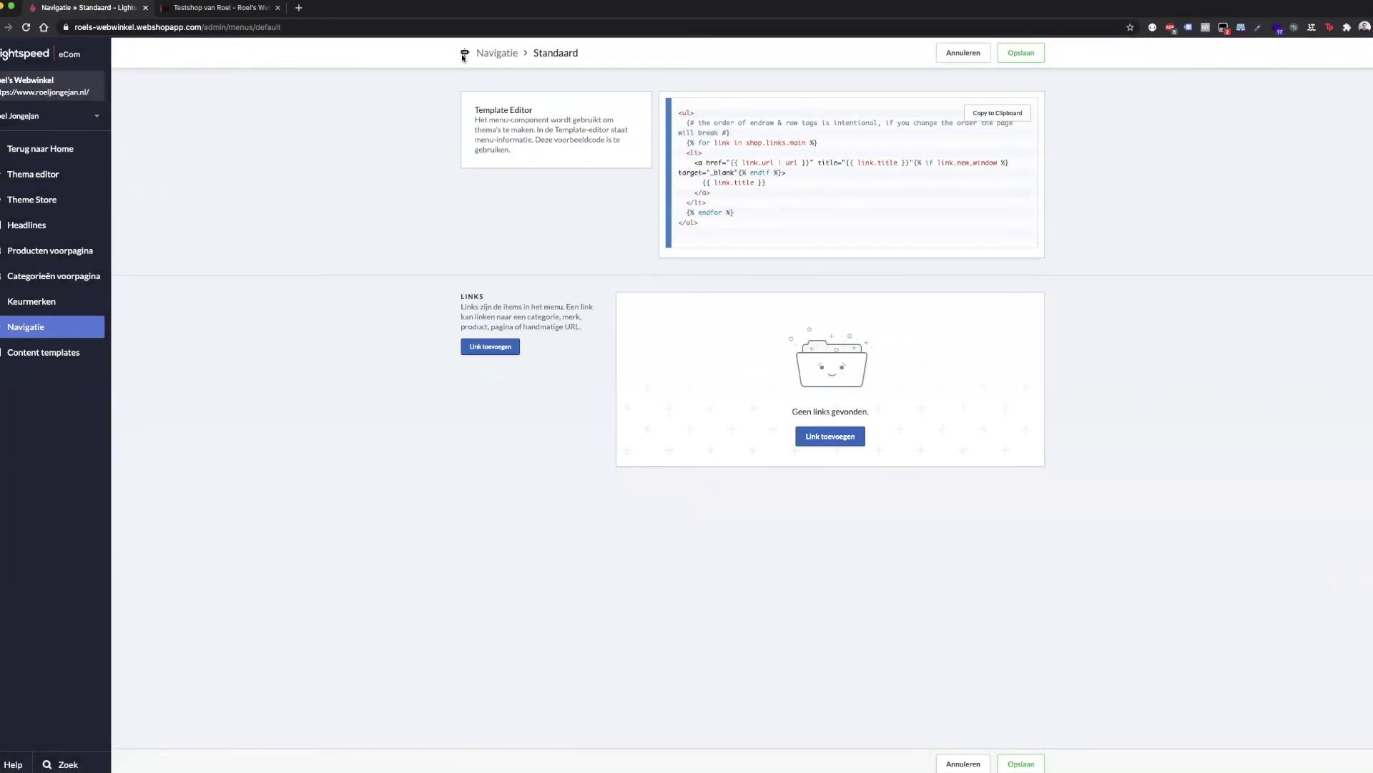
click(495, 54)
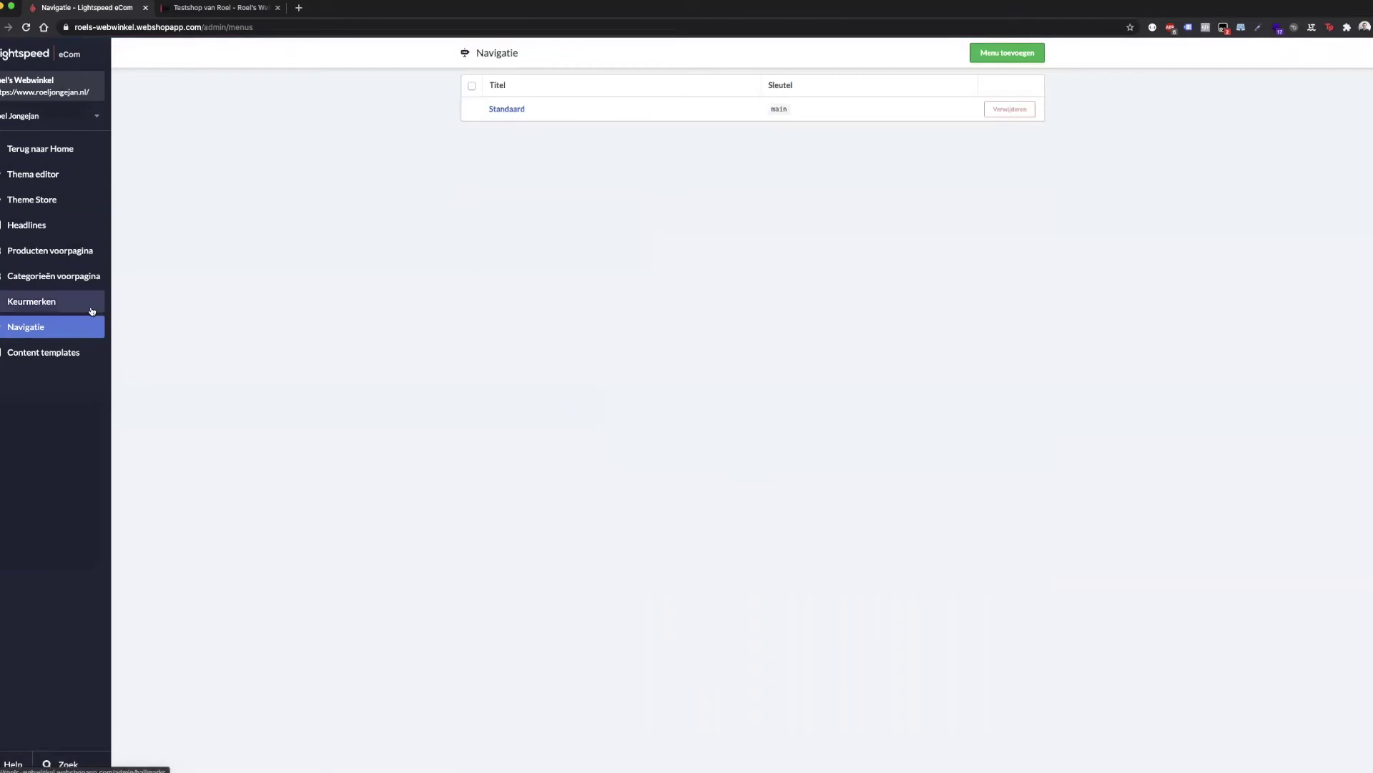
View the invoice (Factuur) content template's code and go back to the content templates overview
click(40, 355)
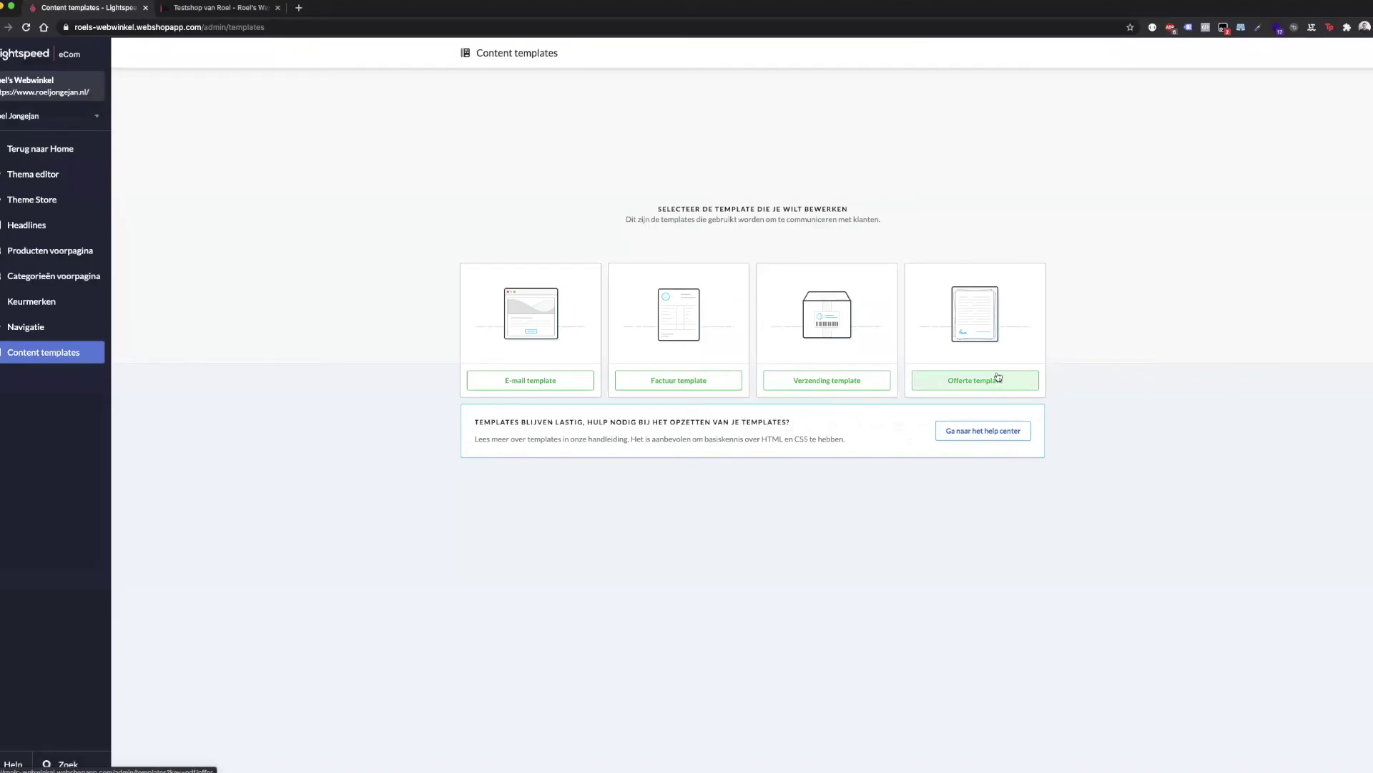
click(671, 388)
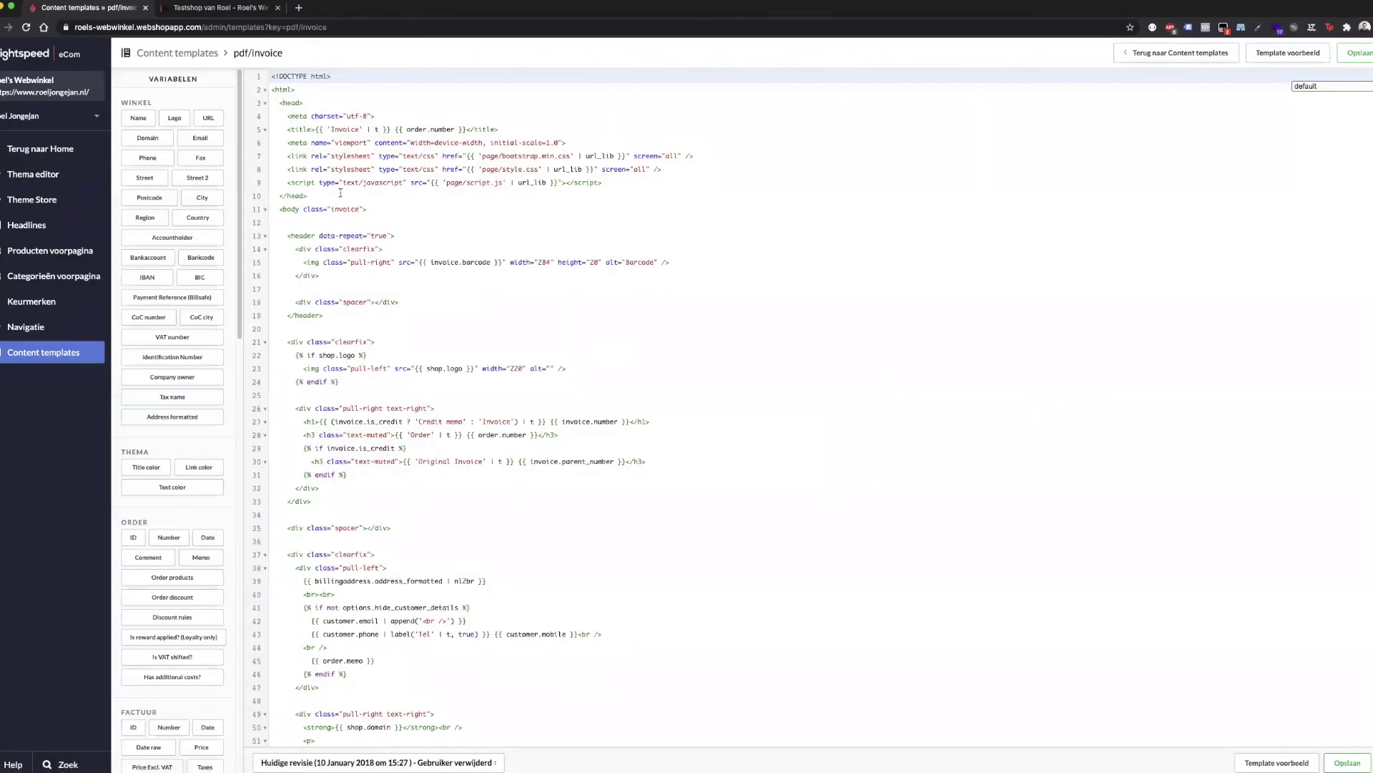
click(177, 52)
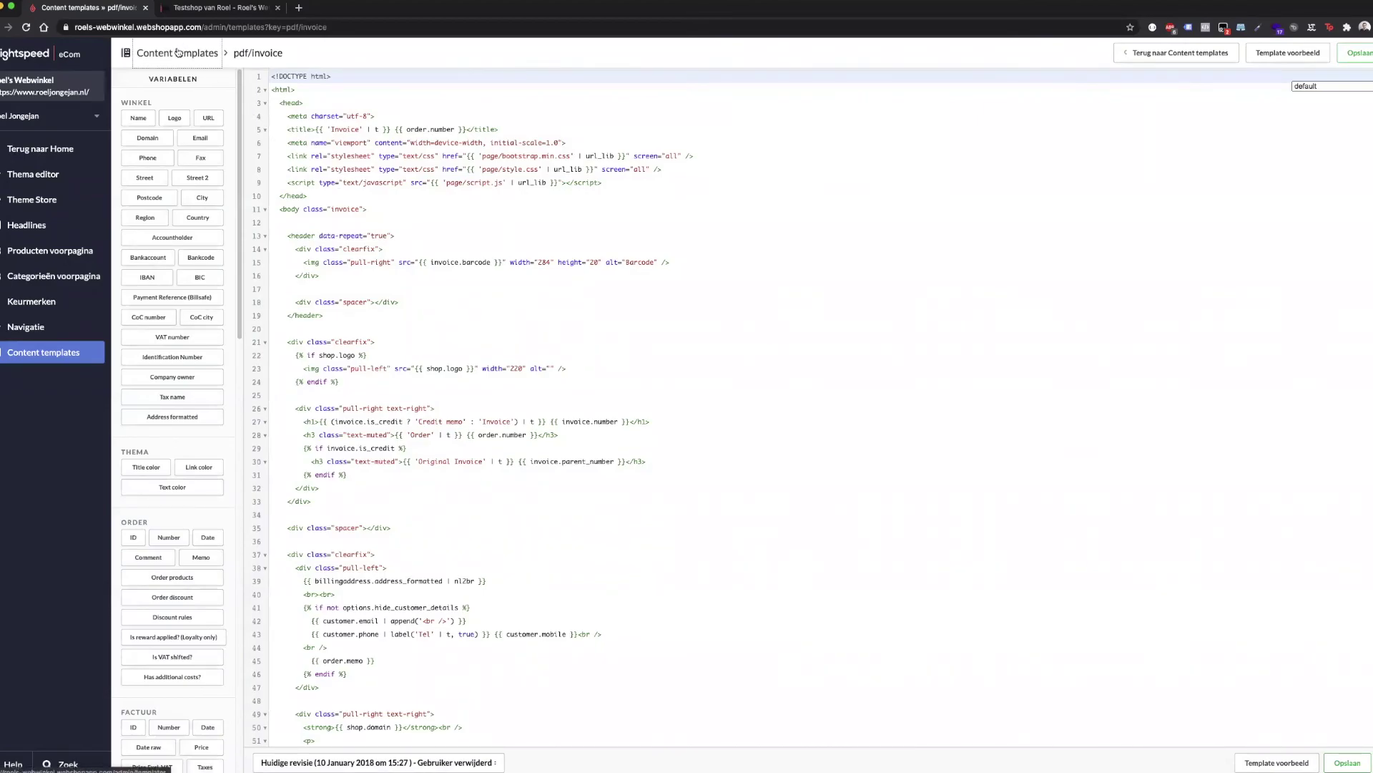